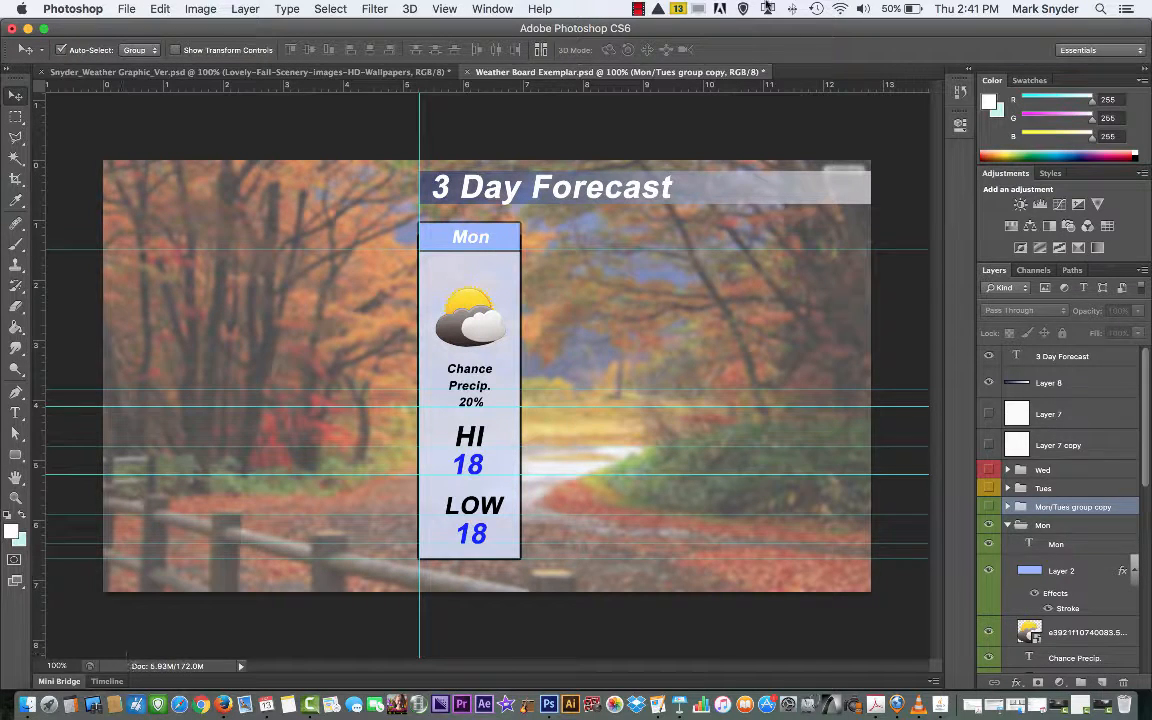
Open the image file weather-icons-28834963.jpg.
left_click(126, 10)
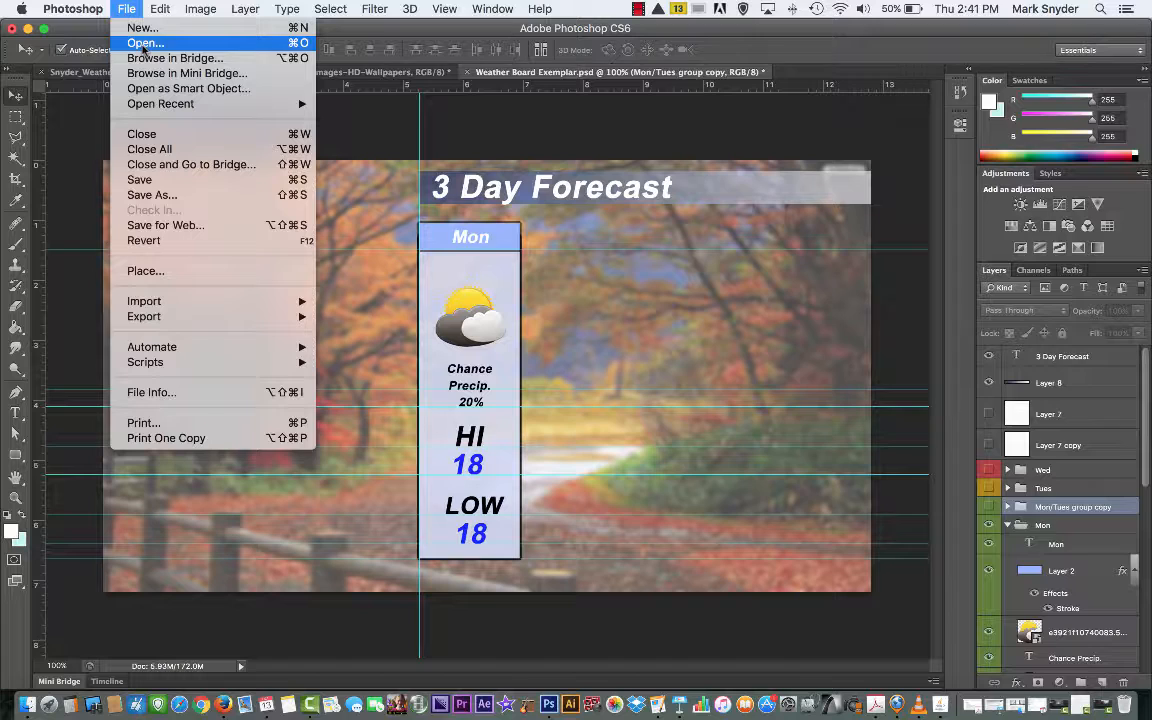
left_click(665, 302)
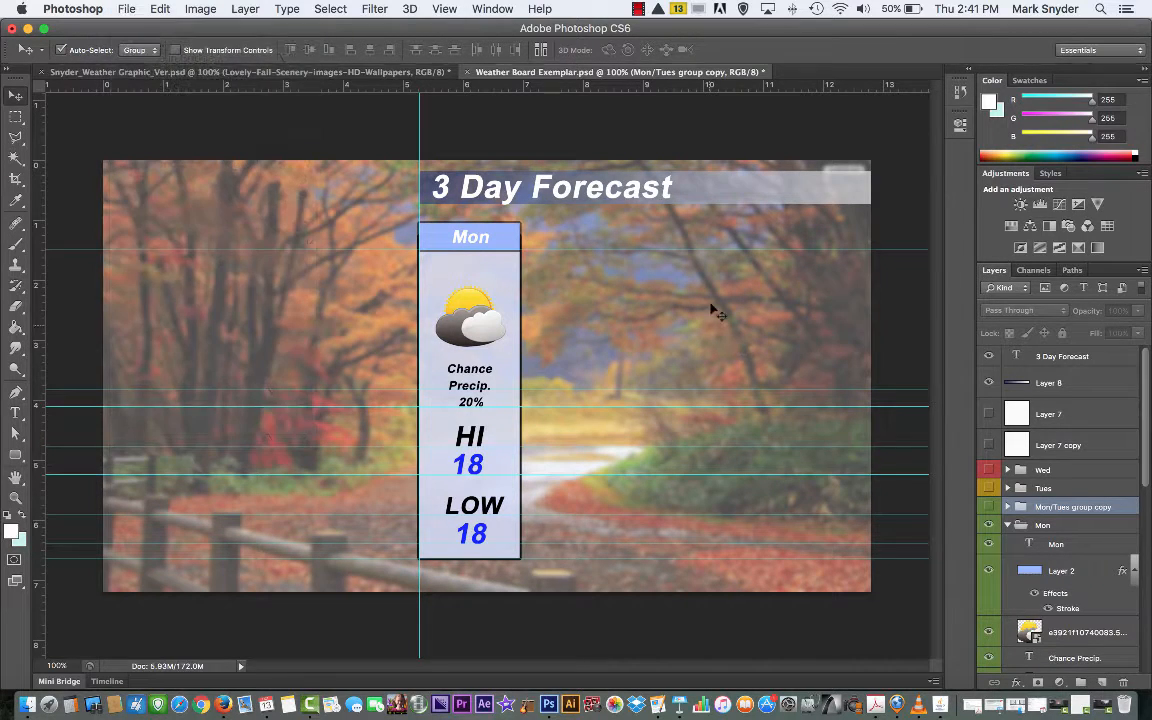
left_click(127, 9)
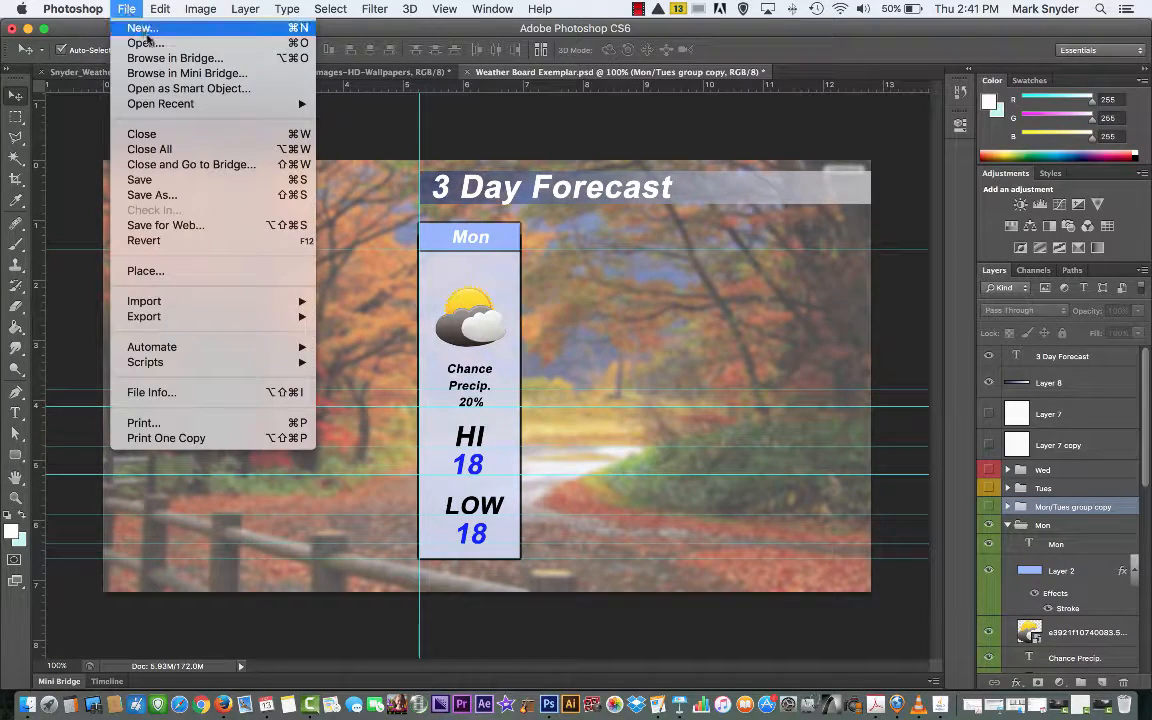
left_click(137, 44)
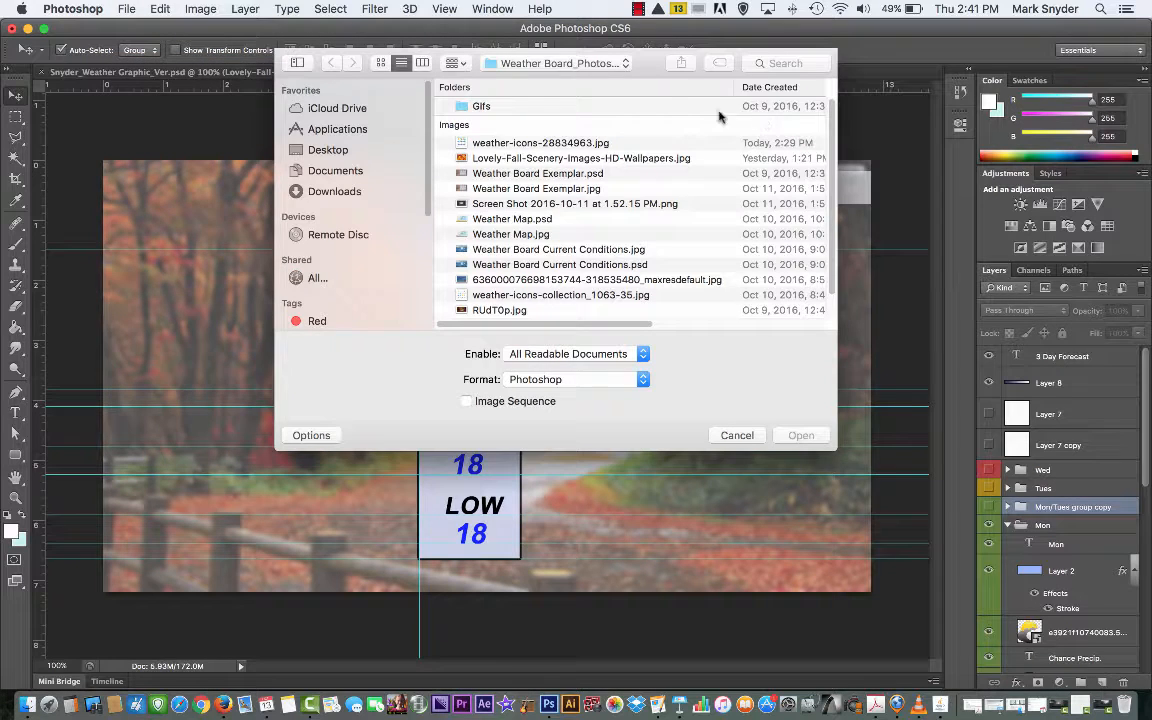
double_click(498, 145)
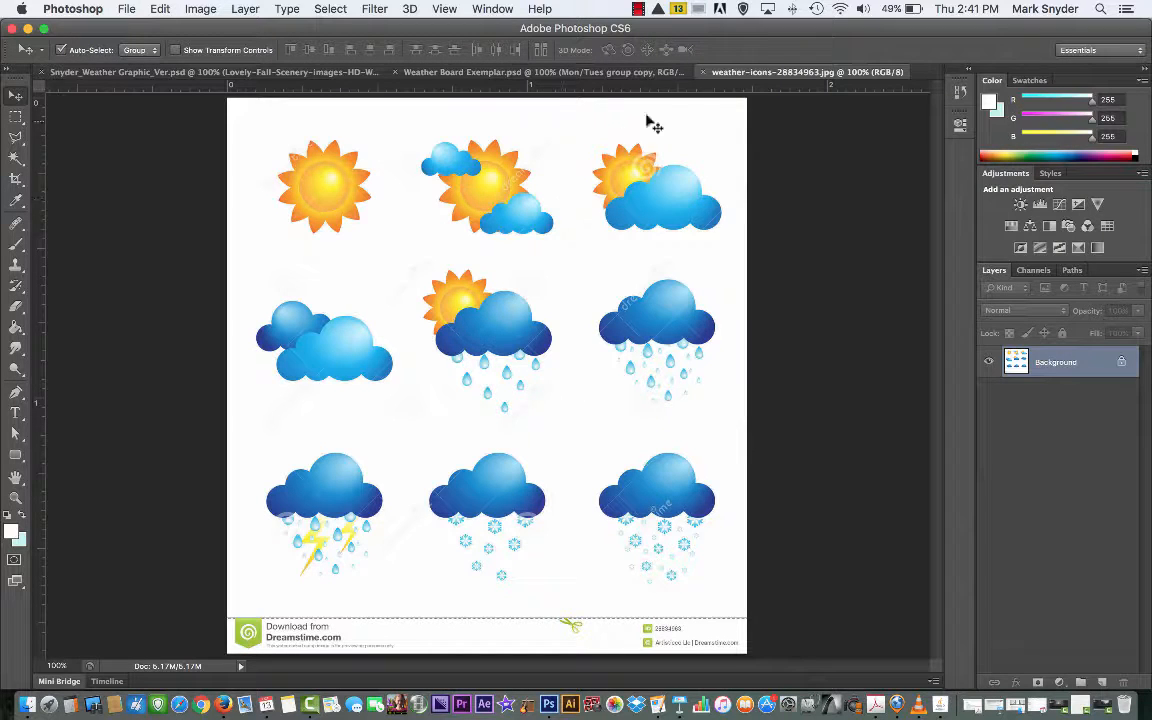
Crop the weather icon sheet to the sun with two clouds in the upper row and convert its Background to Layer 0.
left_click(492, 72)
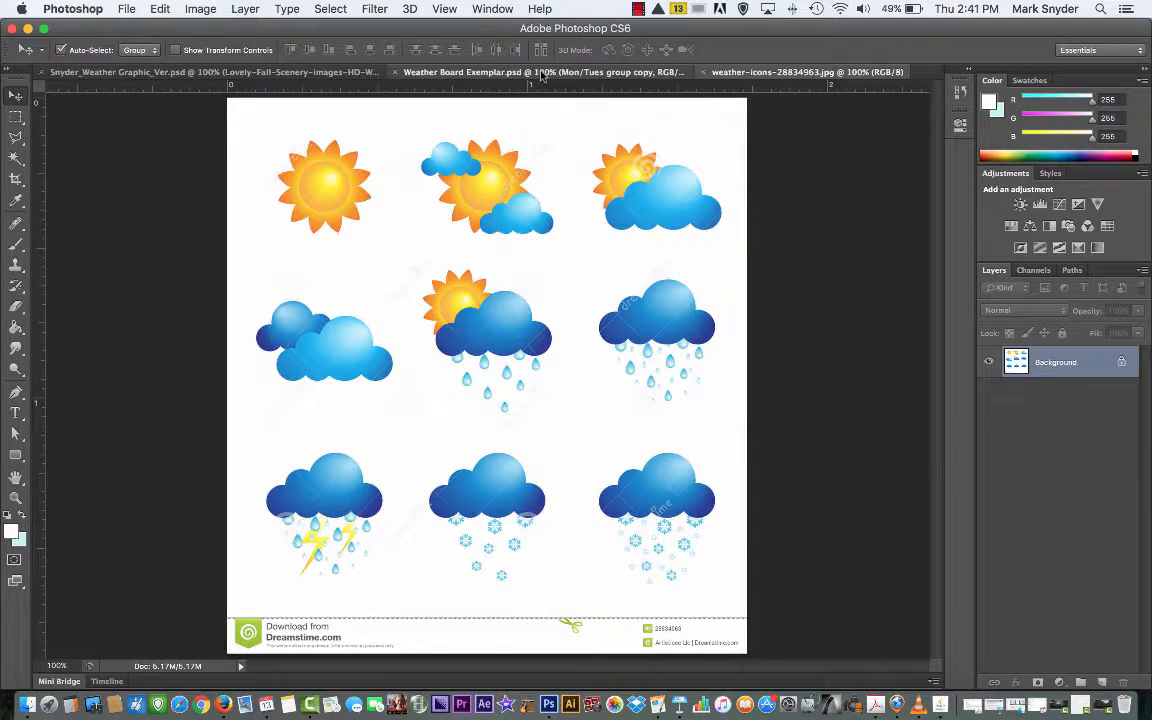
left_click(745, 78)
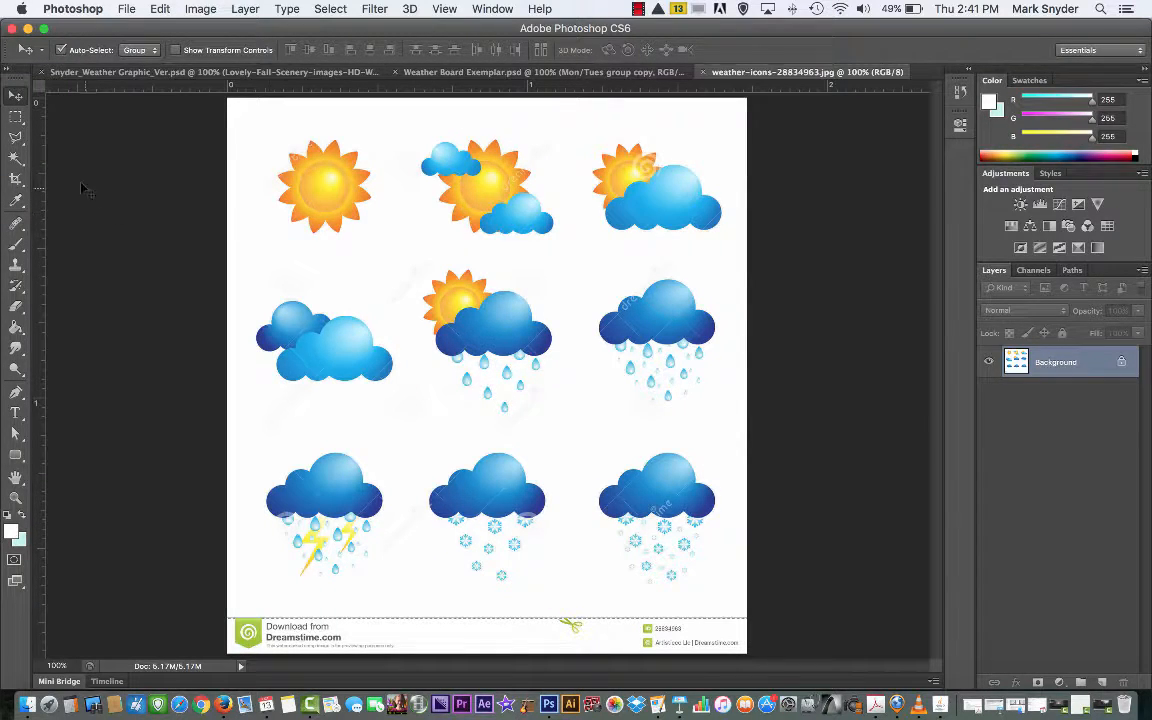
left_click(16, 179)
left_click(23, 188)
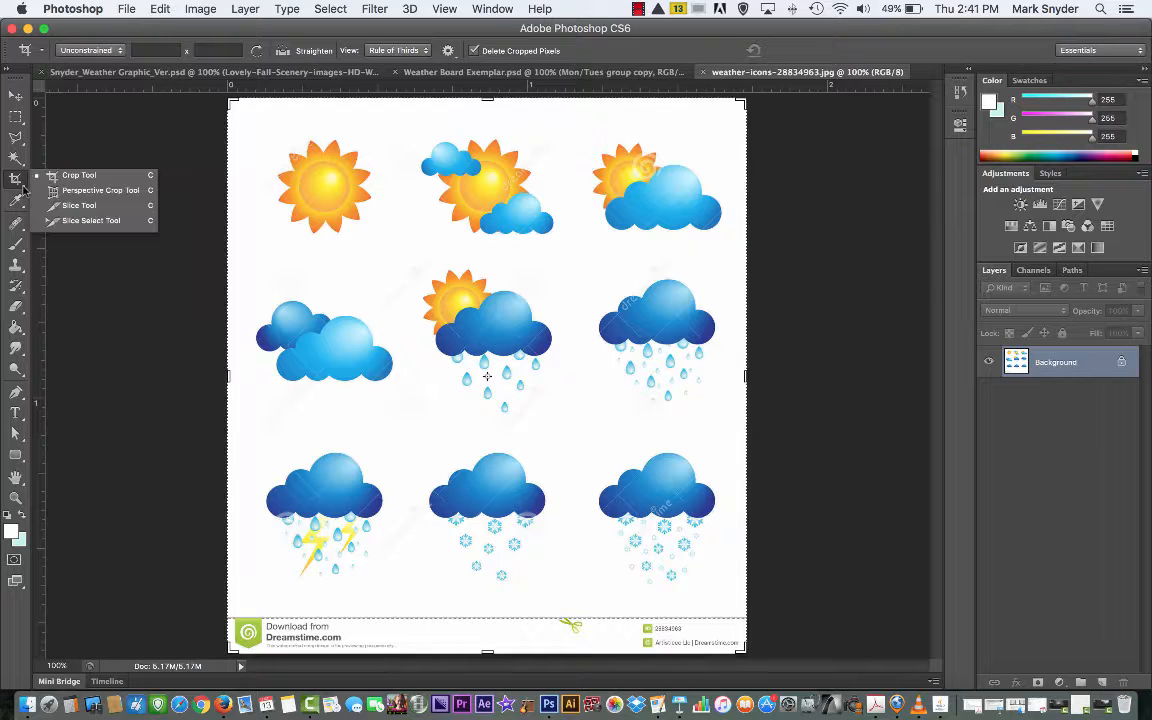
left_click(72, 176)
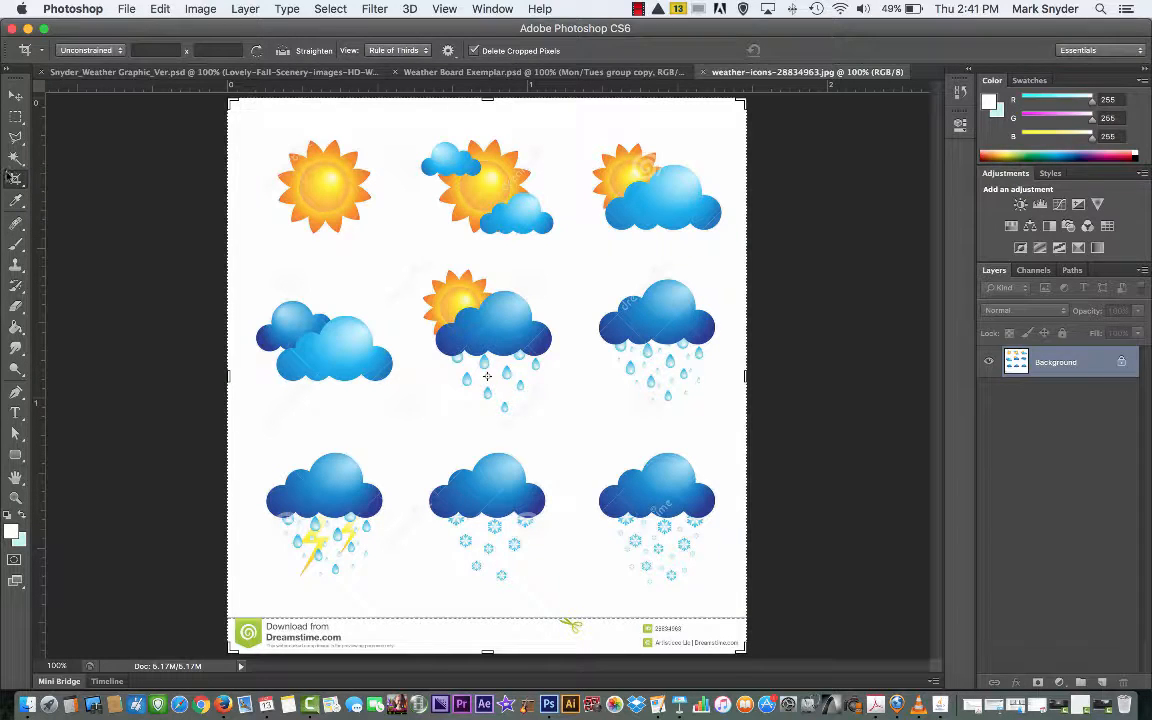
left_click_drag(411, 128, 570, 251)
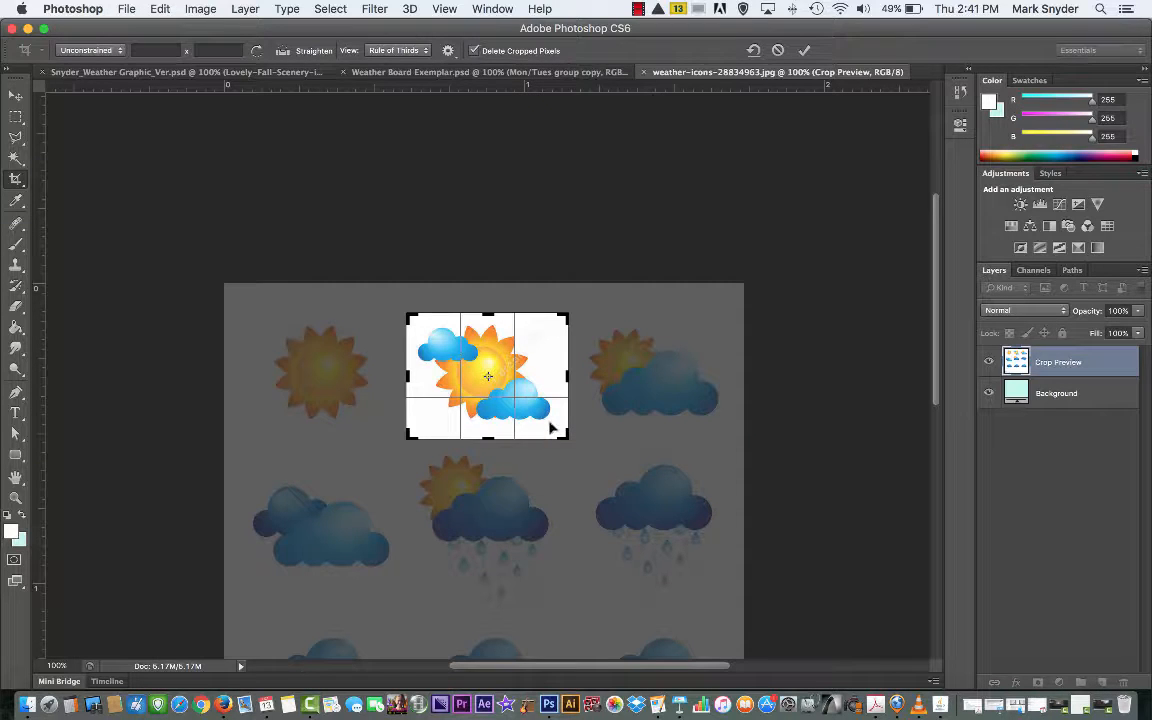
left_click(805, 50)
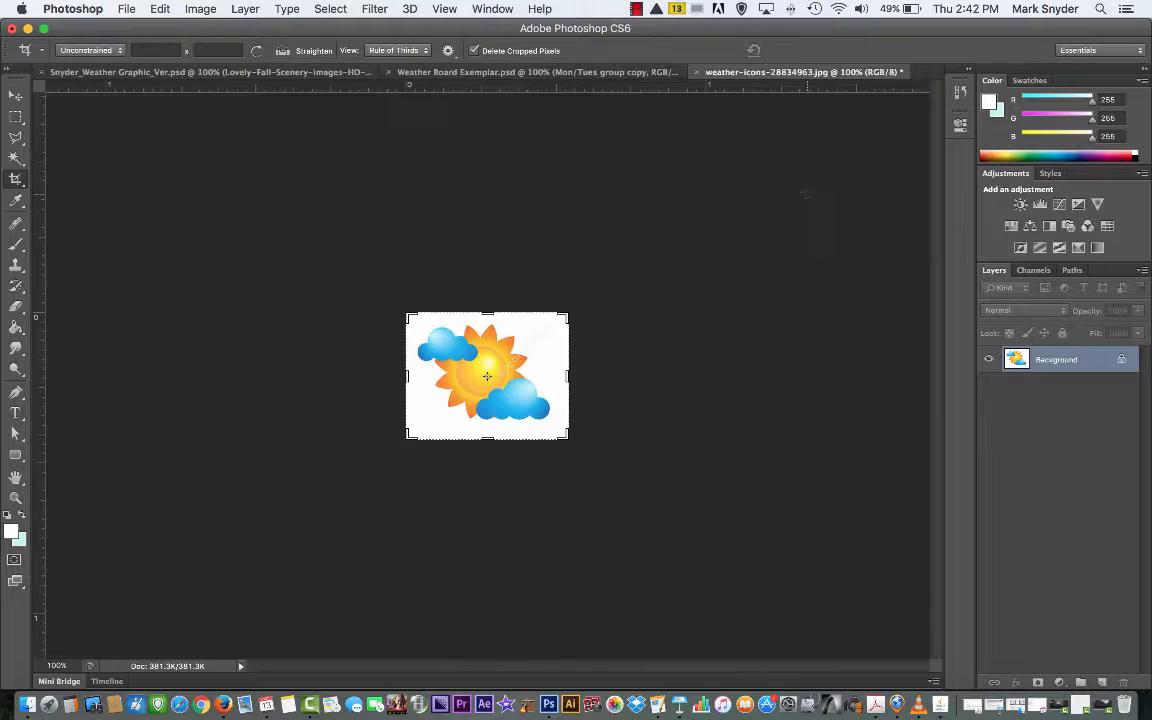
double_click(1123, 362)
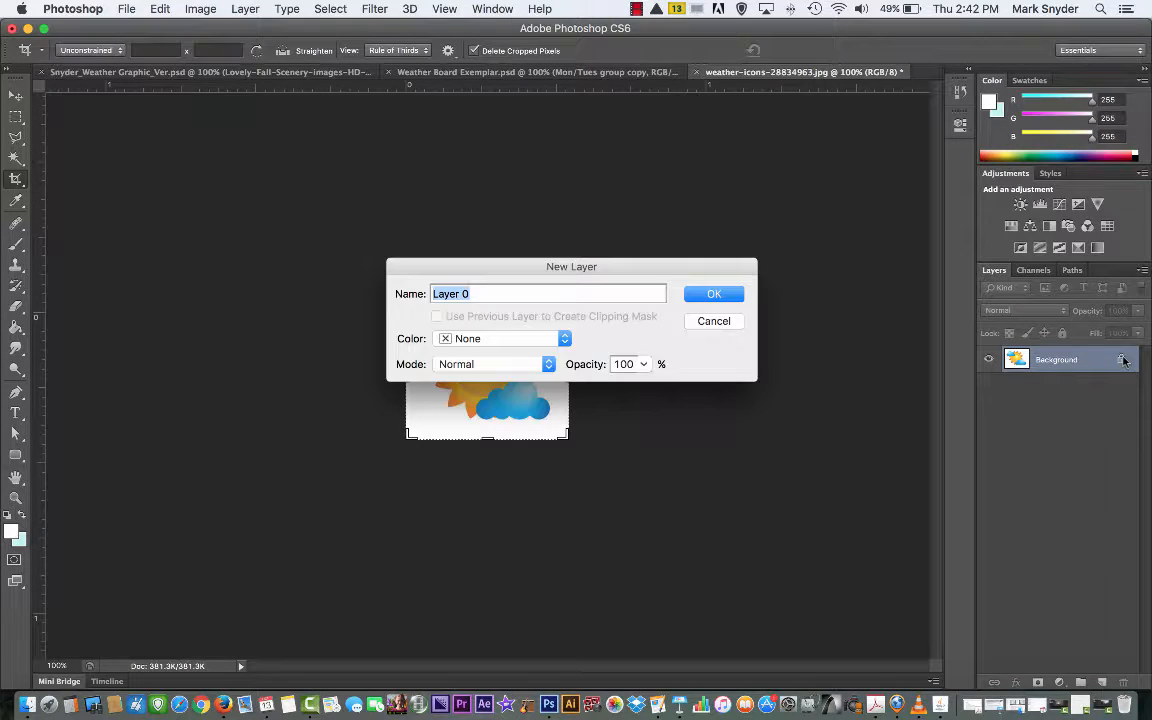
left_click(714, 294)
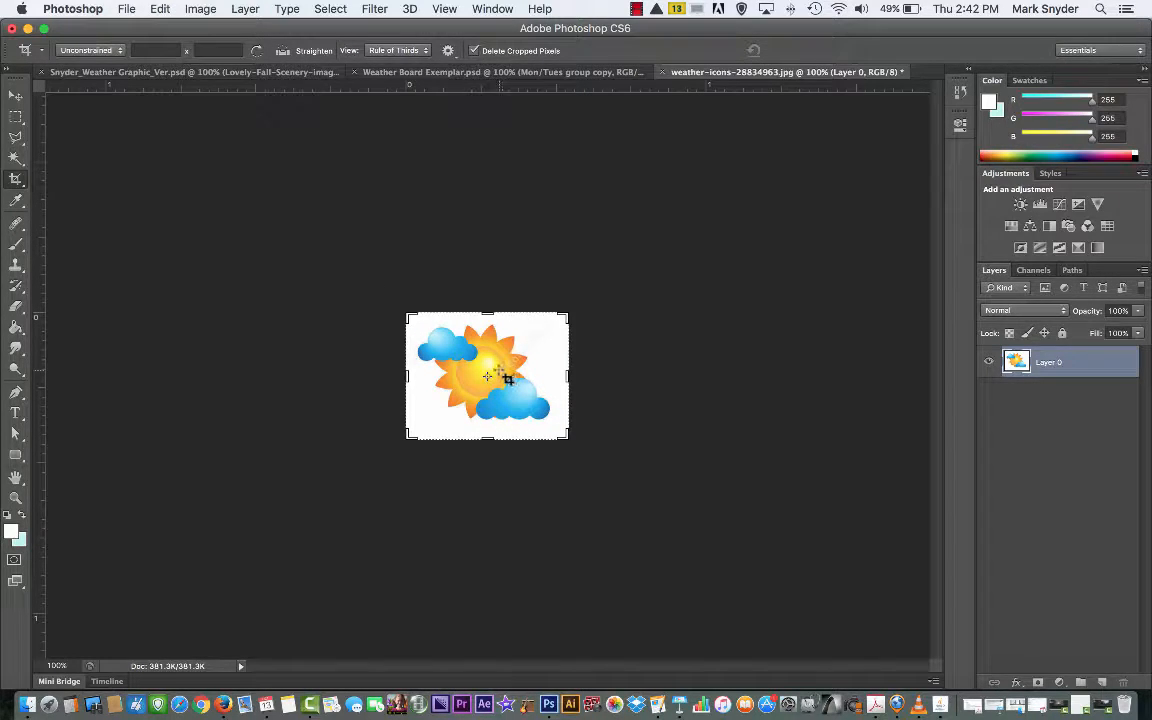
Try placing the white-backed icon in Weather Board Exemplar.psd, scaling it to about 62% beside the Mon column, and delete the placed layer.
key("v")
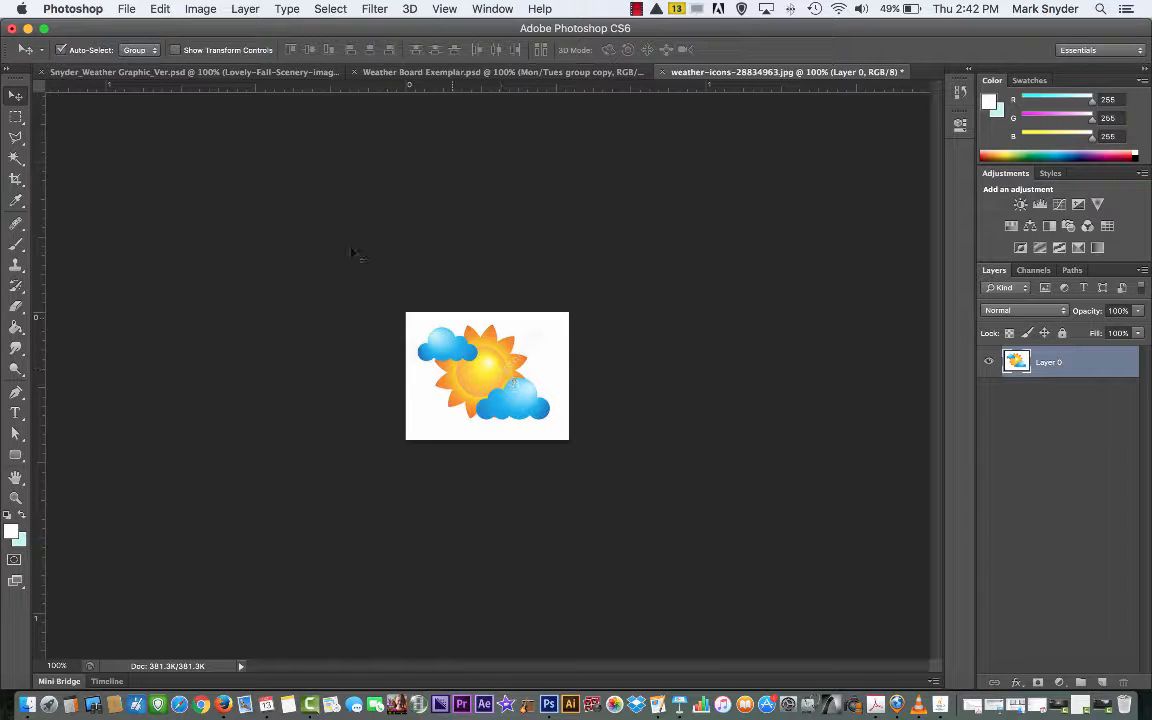
left_click_drag(509, 386, 468, 75)
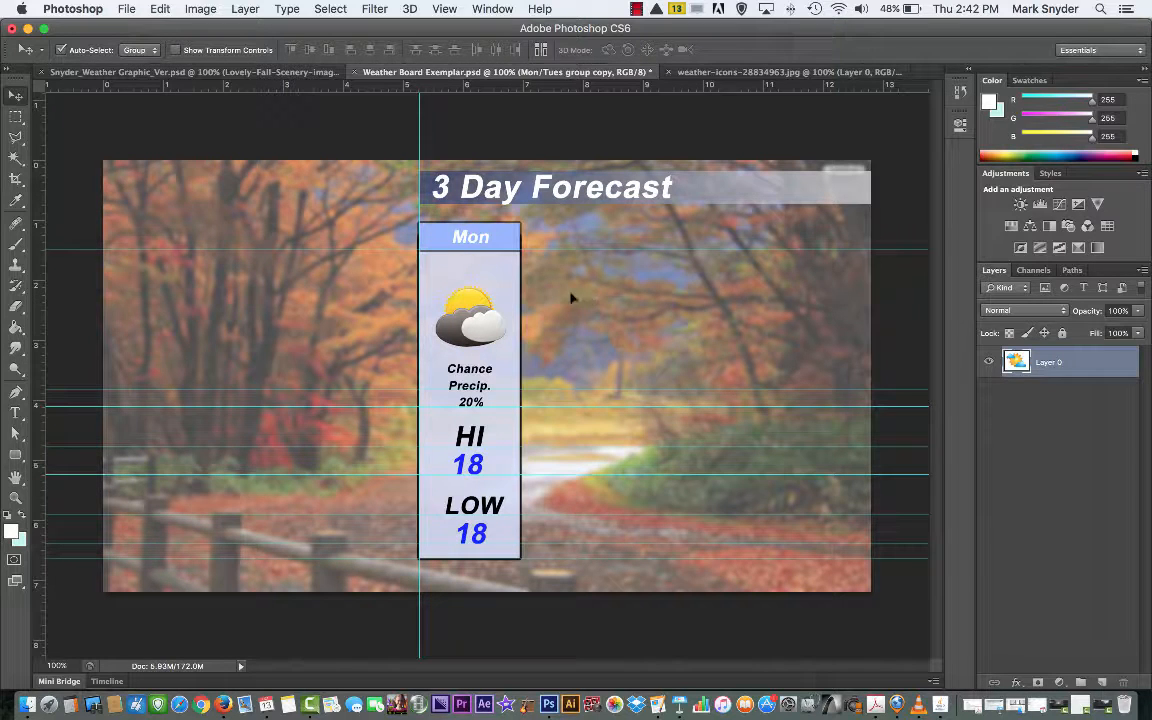
left_click_drag(483, 290, 484, 292)
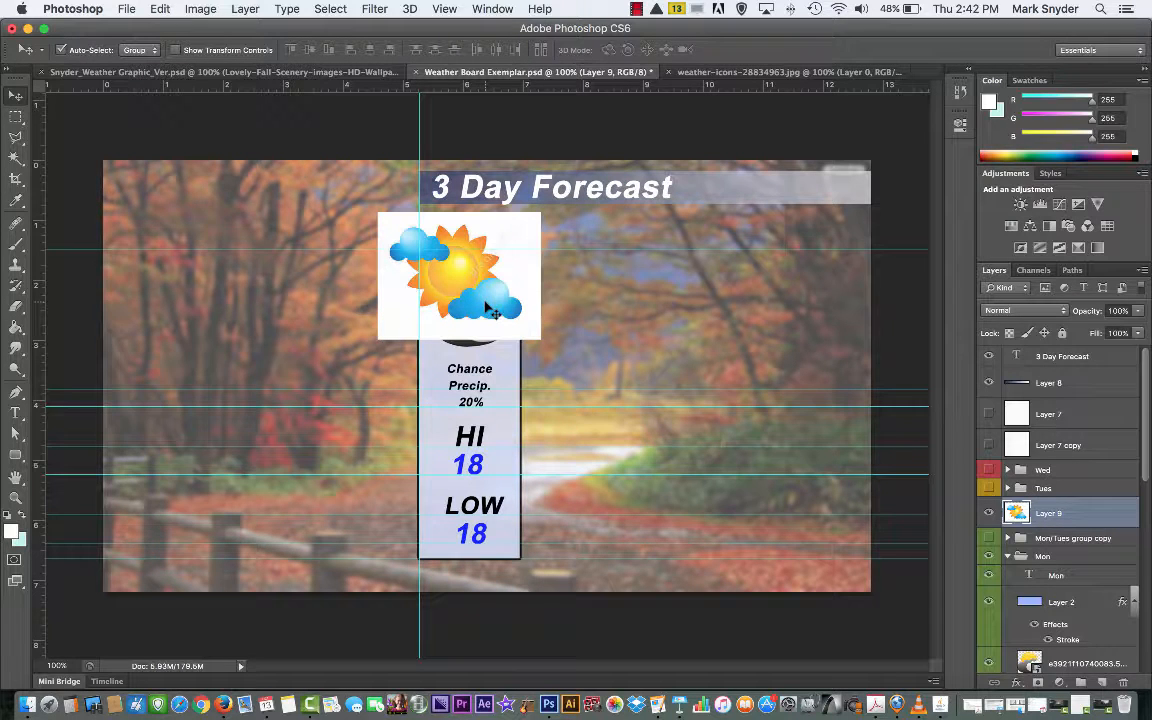
key("super+t")
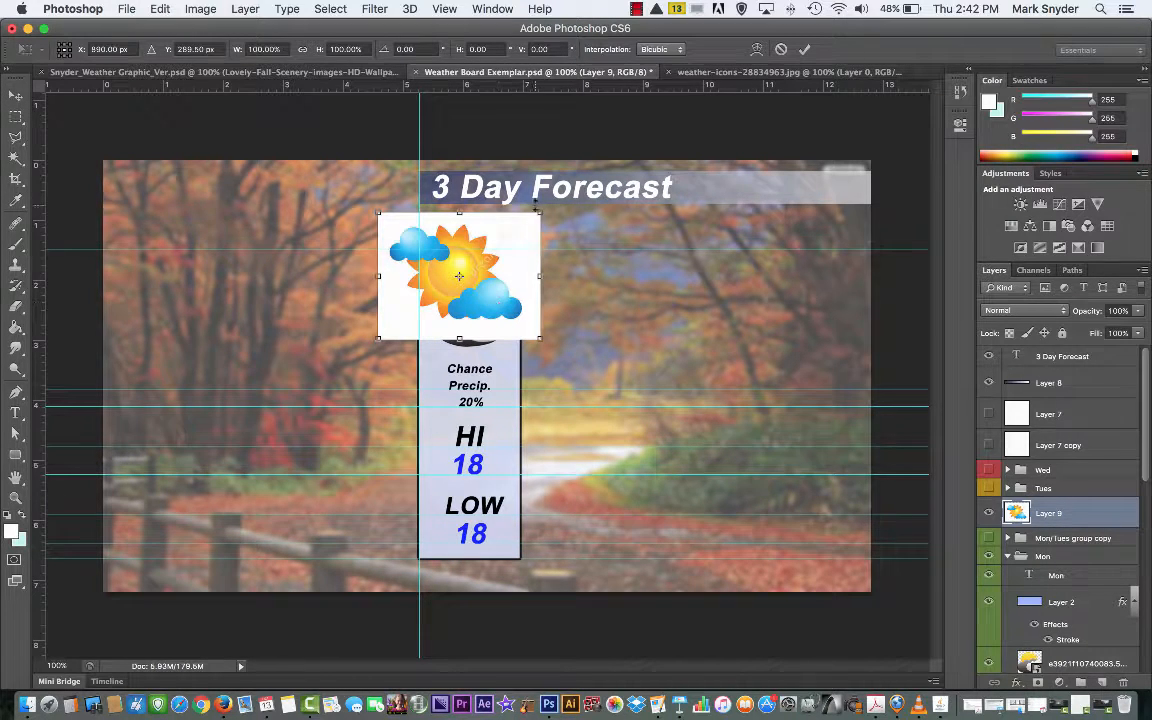
left_click_drag(539, 211, 479, 261)
left_click_drag(443, 304, 602, 317)
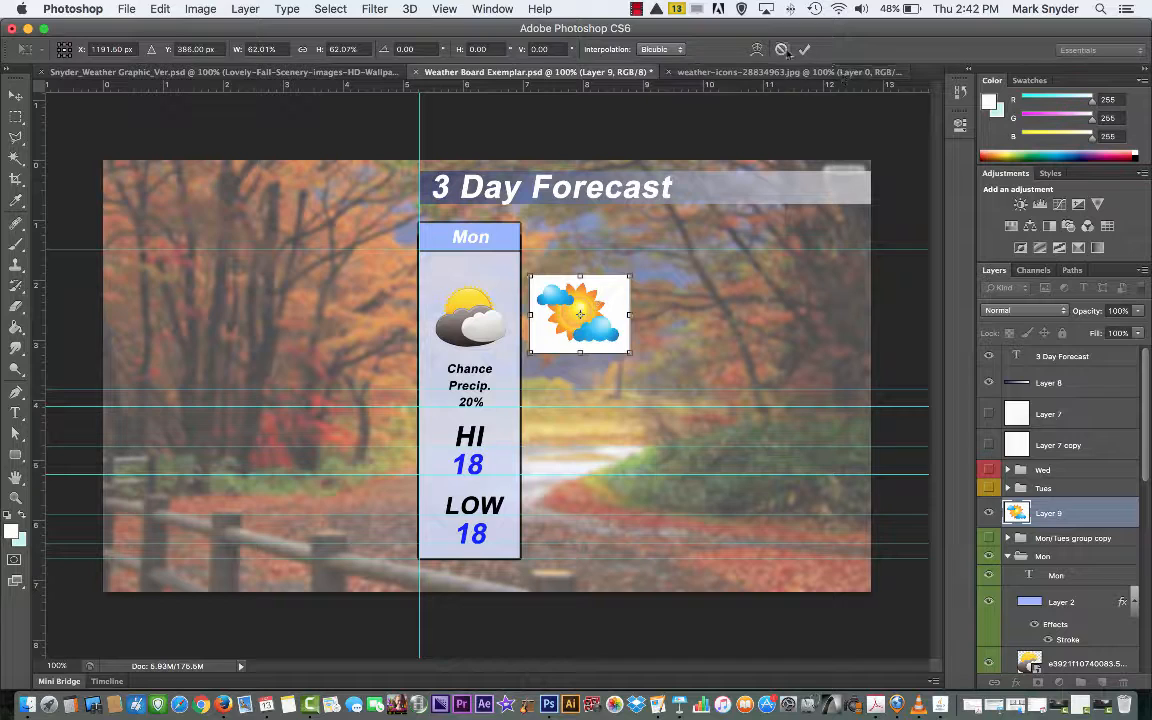
key("Escape")
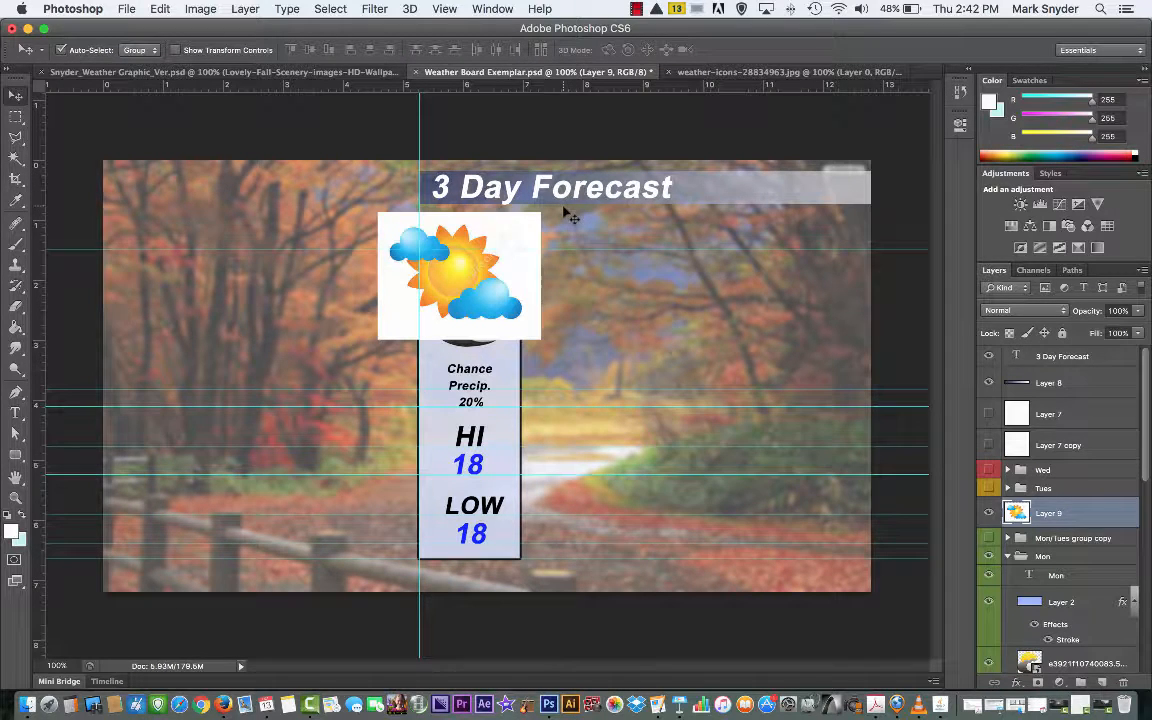
key("Delete")
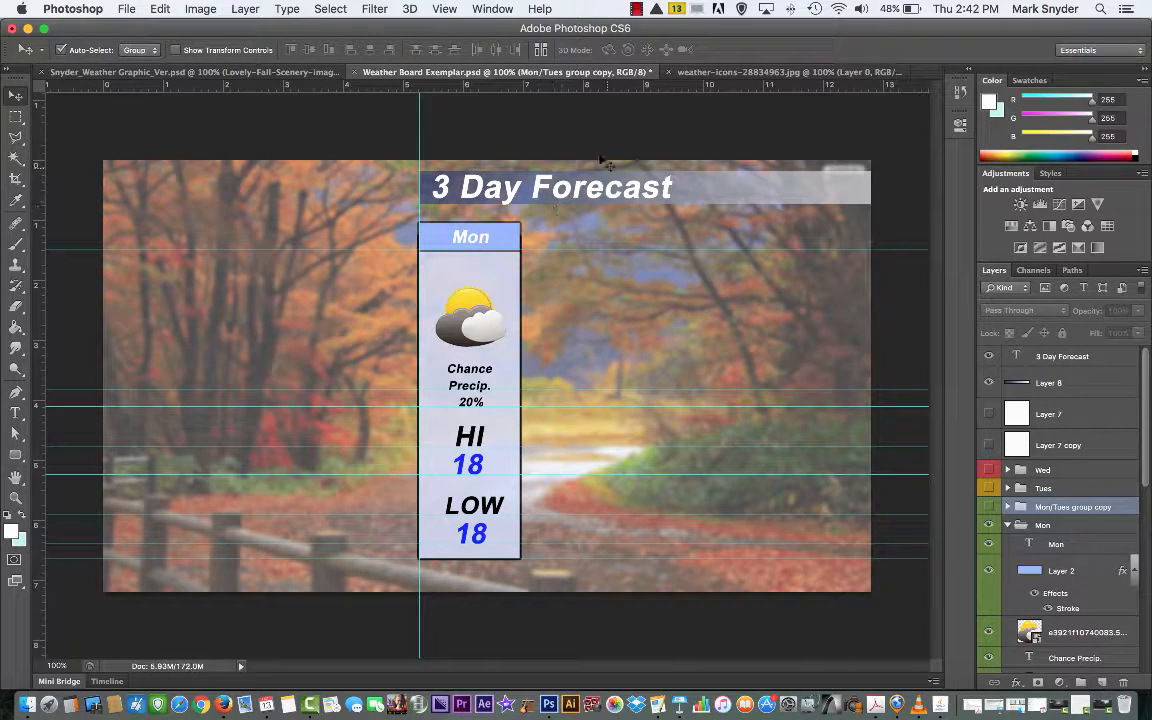
In weather-icons-28834963.jpg, try to delete the white background around the icon using the Magic Wand with a tolerance of 5.
left_click(745, 79)
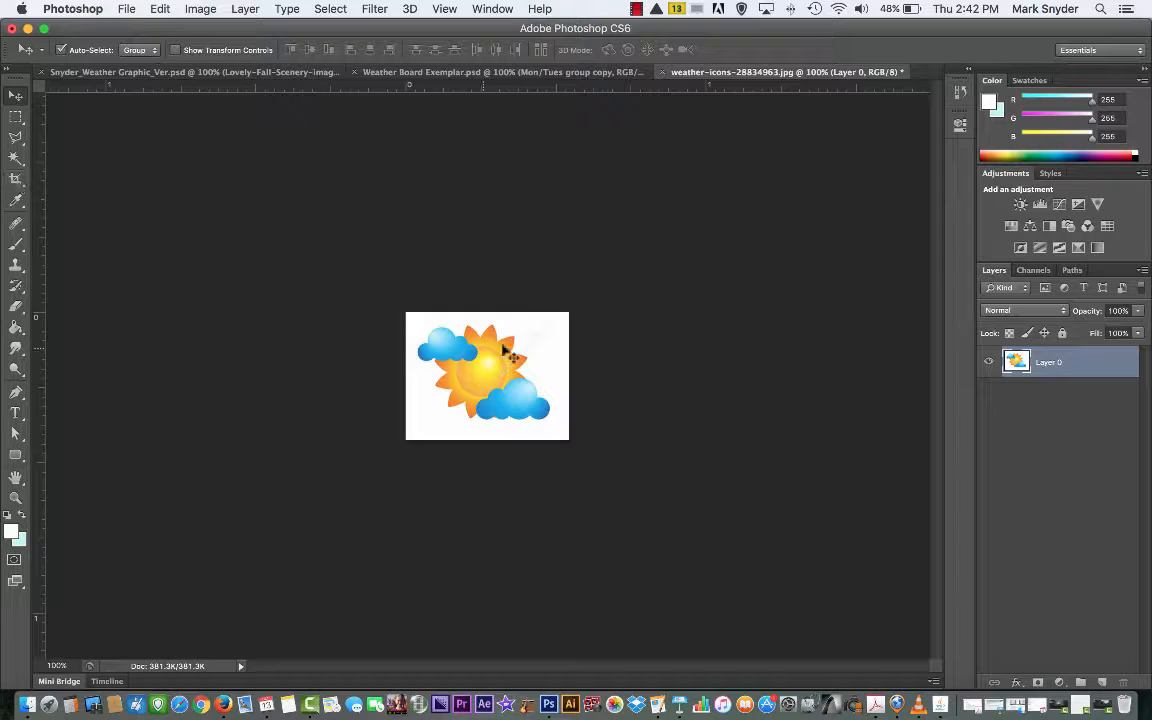
left_click(14, 158)
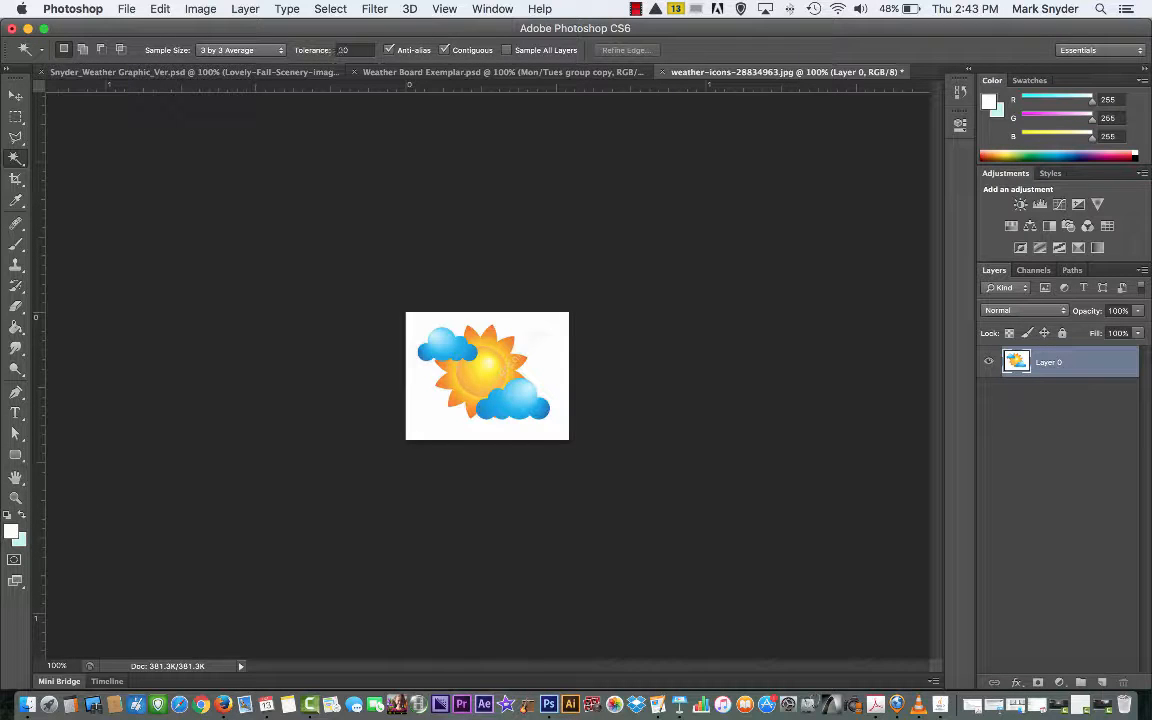
left_click(344, 50)
type("5")
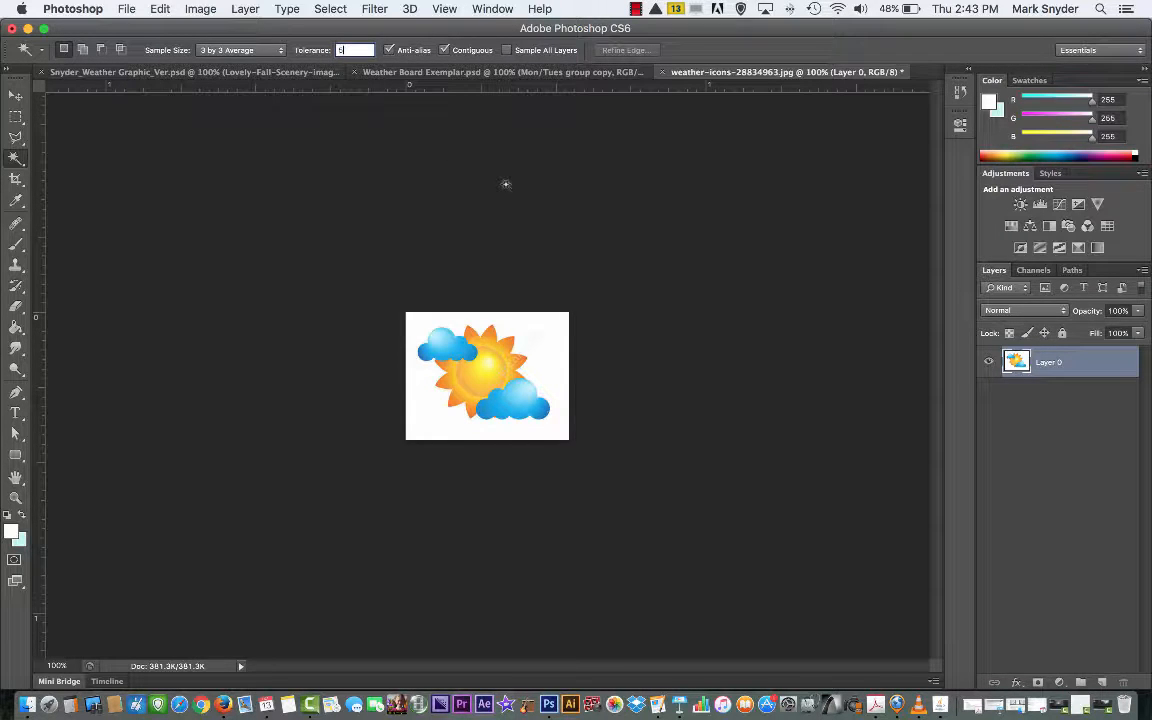
key("Return")
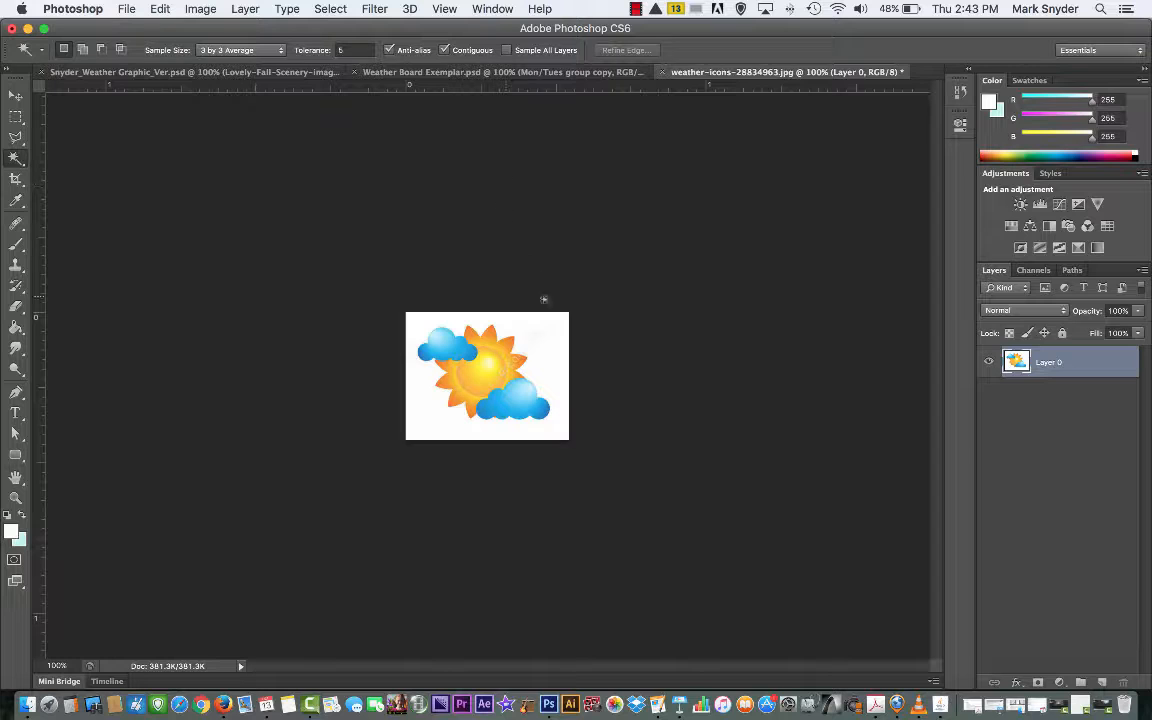
left_click(548, 343)
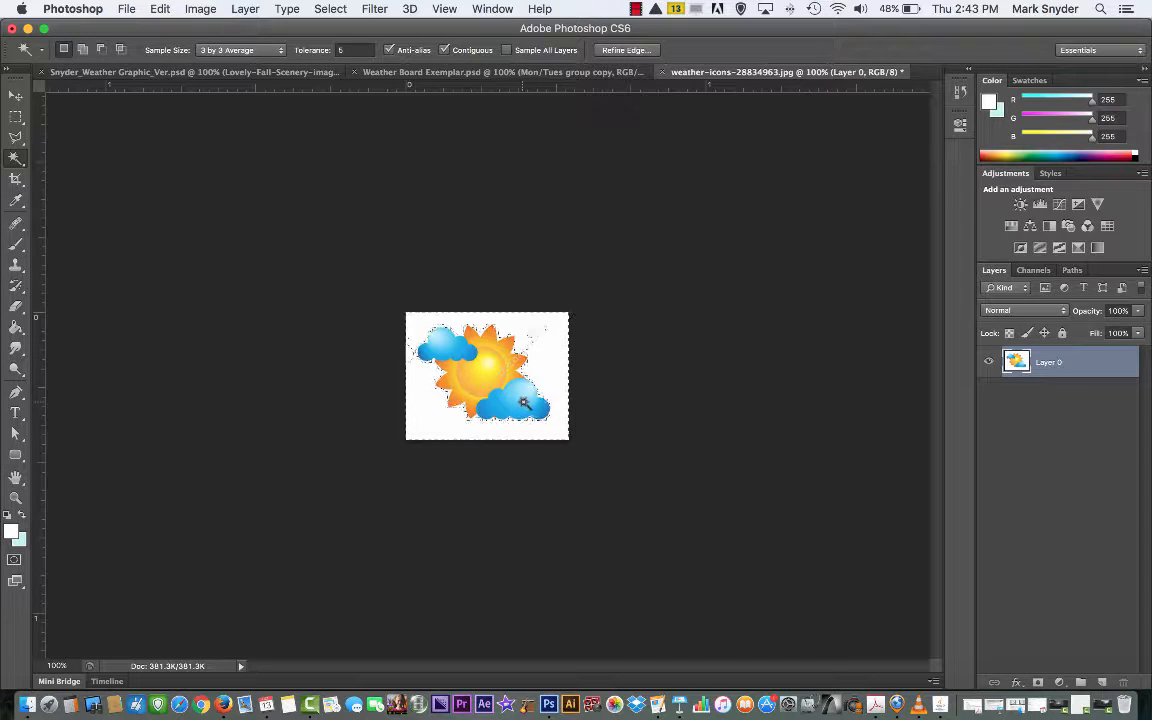
key("Delete")
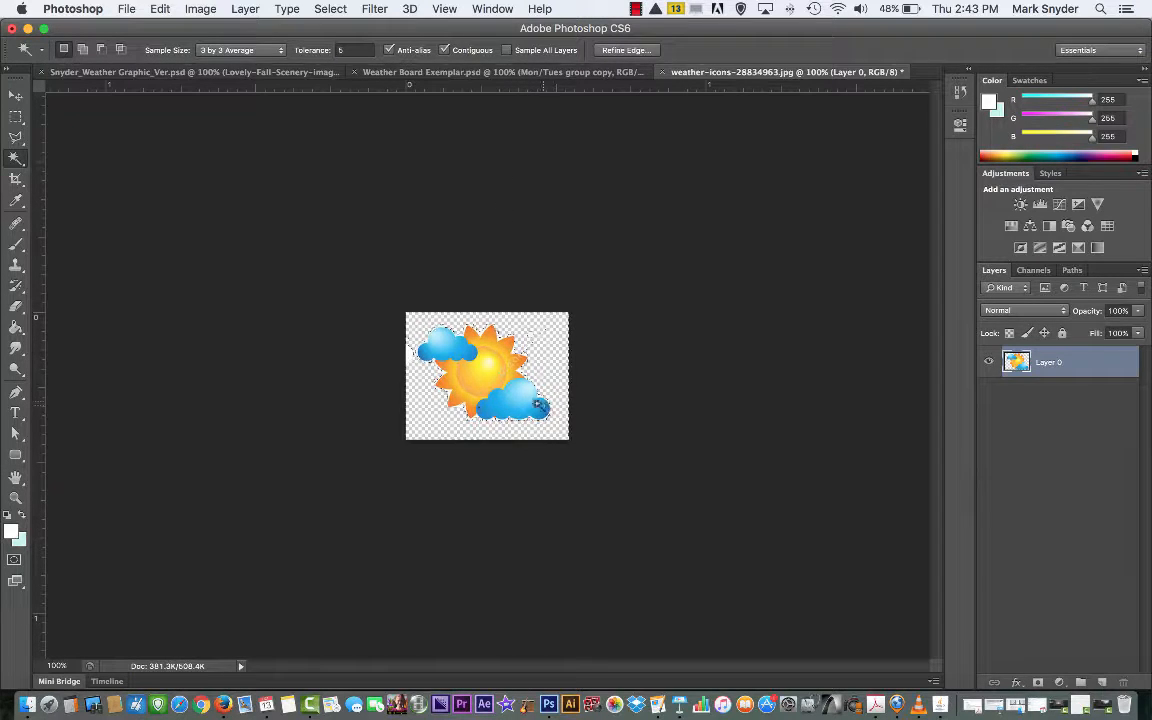
Inspect the cut-out edges up close, undo the background deletion and clear the selection.
key("super+equal")
key("super+equal")
key("super+equal")
key("super+equal")
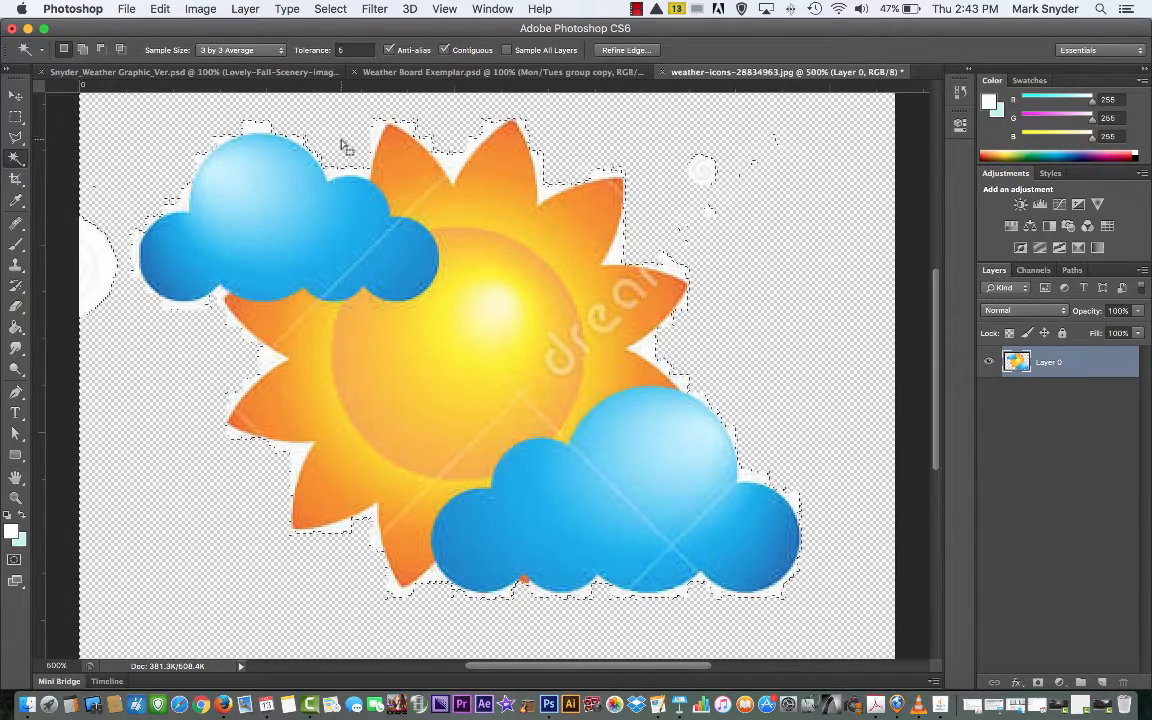
key("alt")
key("super+z")
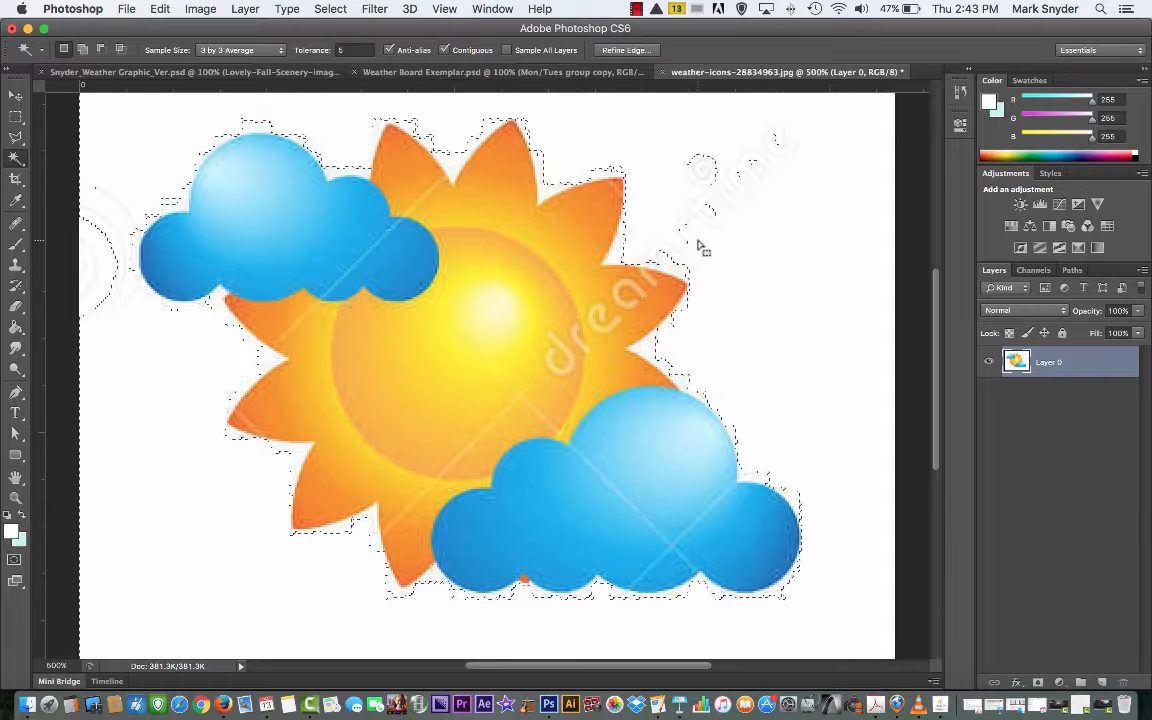
key("super+d")
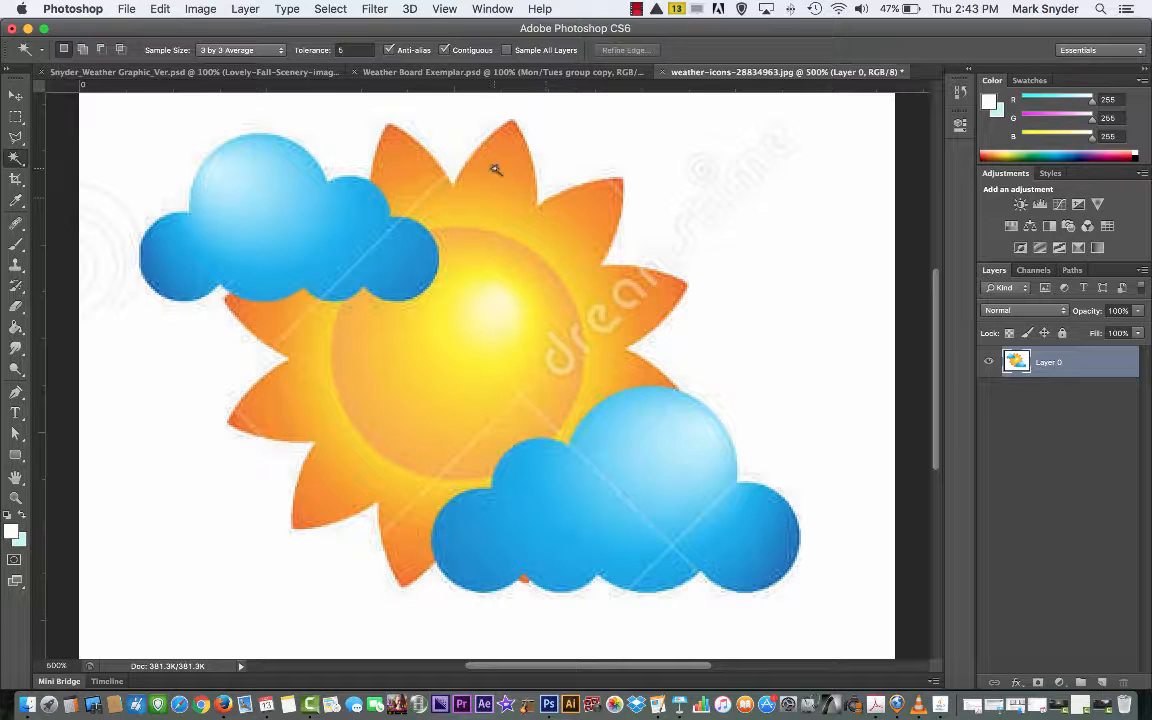
Set the Magic Wand tolerance to 20, select the white background around the sun and clouds, and delete it.
left_click_drag(357, 49, 307, 50)
left_click(757, 253)
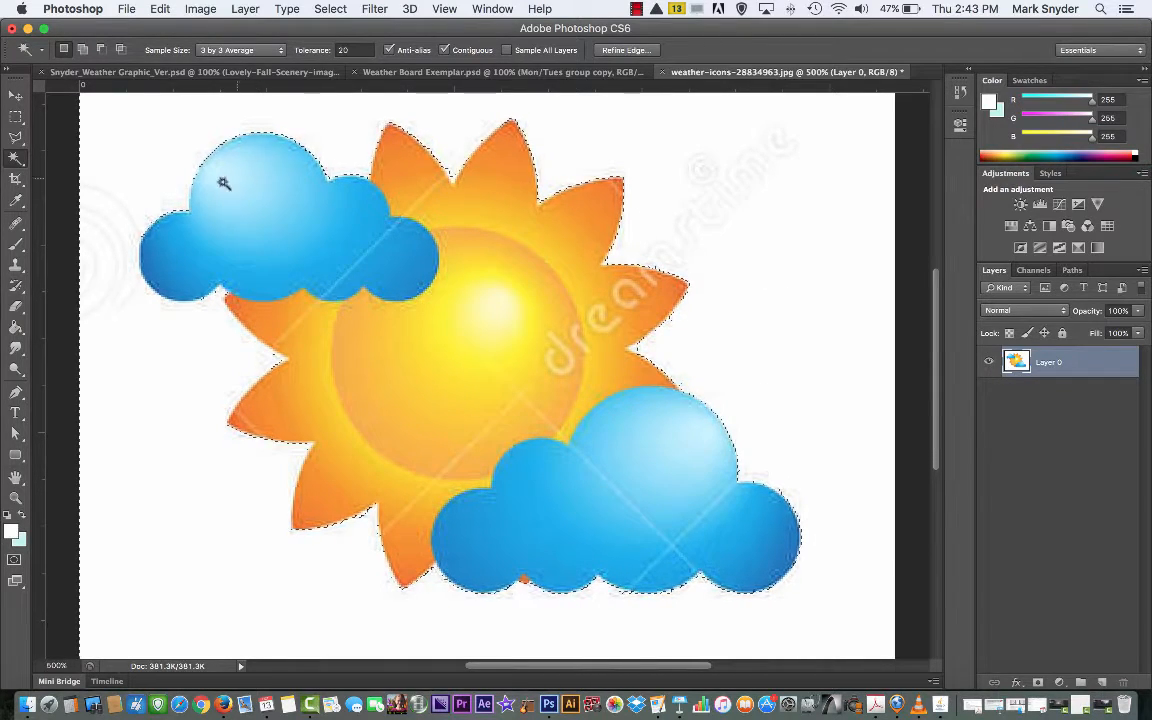
key("super+d")
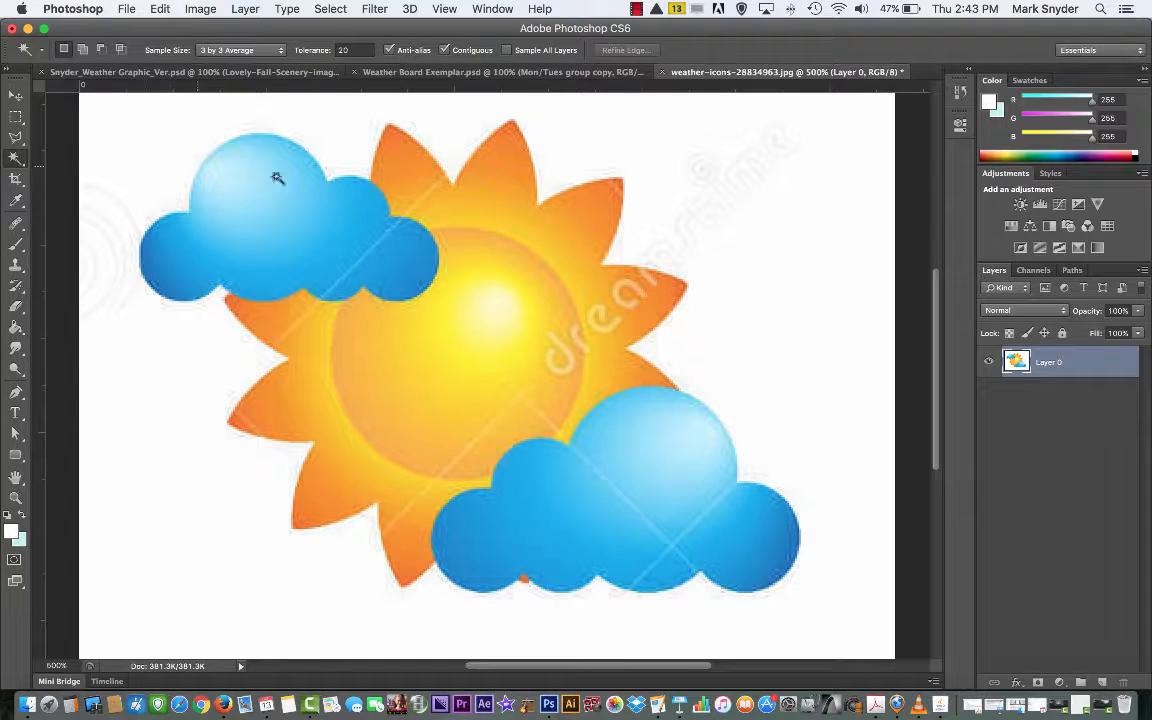
left_click(22, 164)
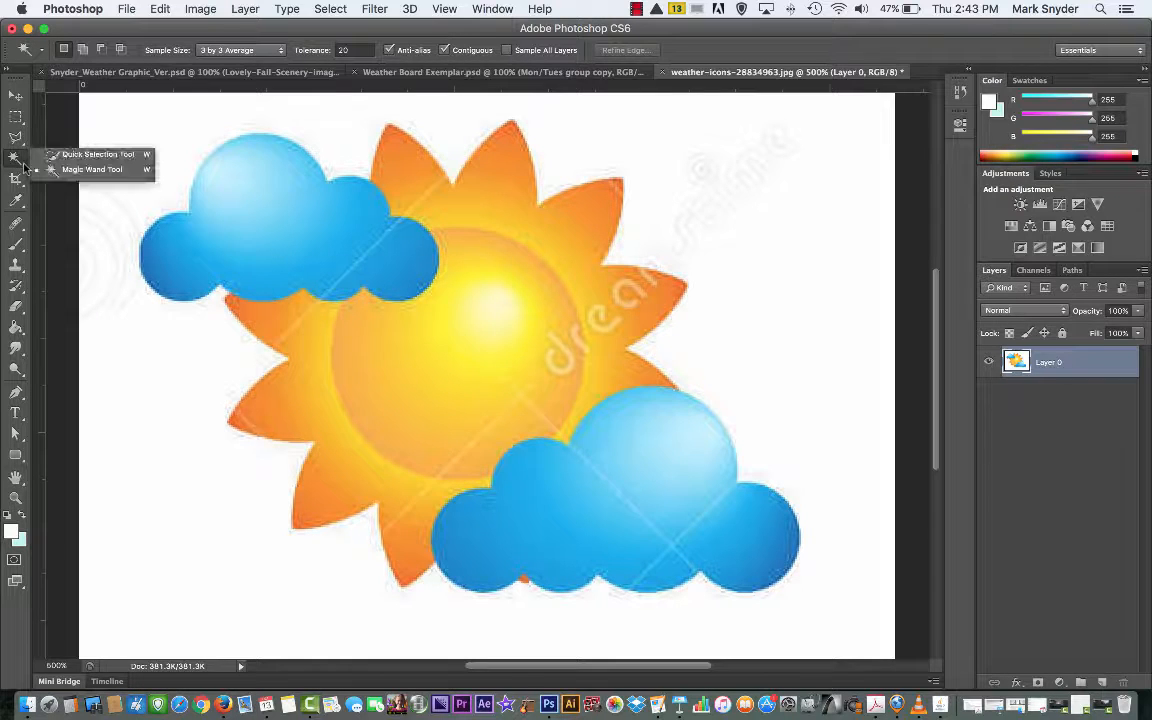
left_click(80, 177)
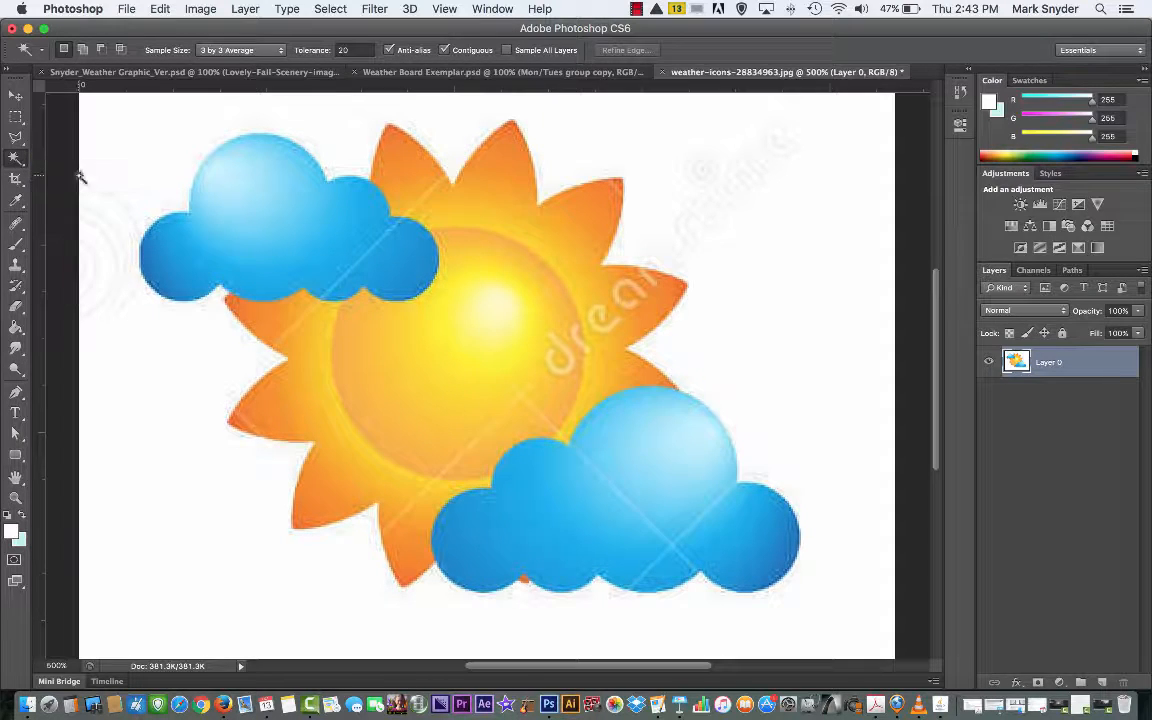
left_click(702, 170)
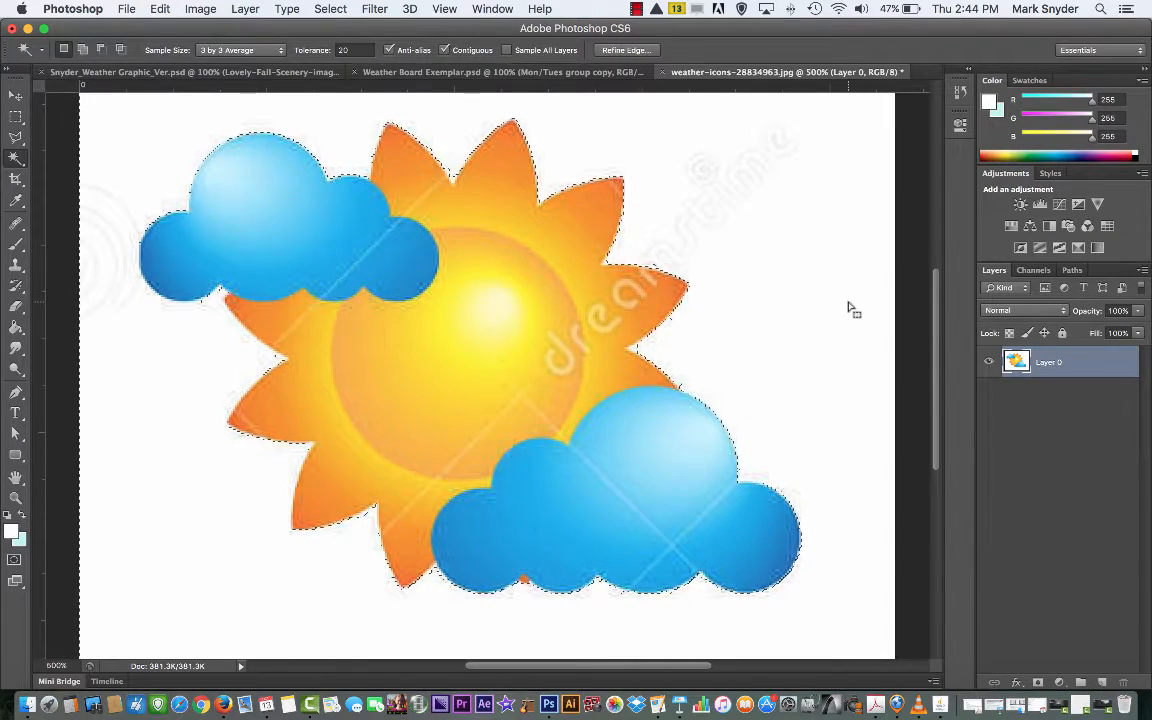
key("Delete")
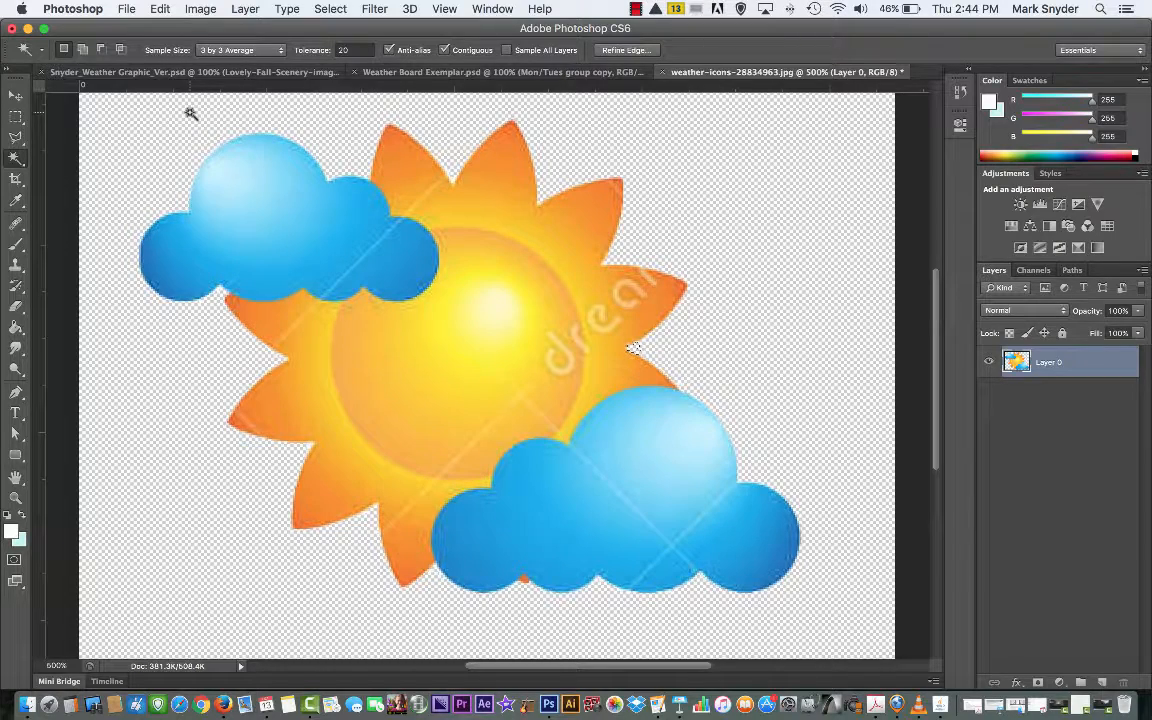
Copy the cut-out sun-and-clouds icon into Weather Board Exemplar.psd, placing it over the existing icon in the Mon column.
key("super+minus")
key("super+minus")
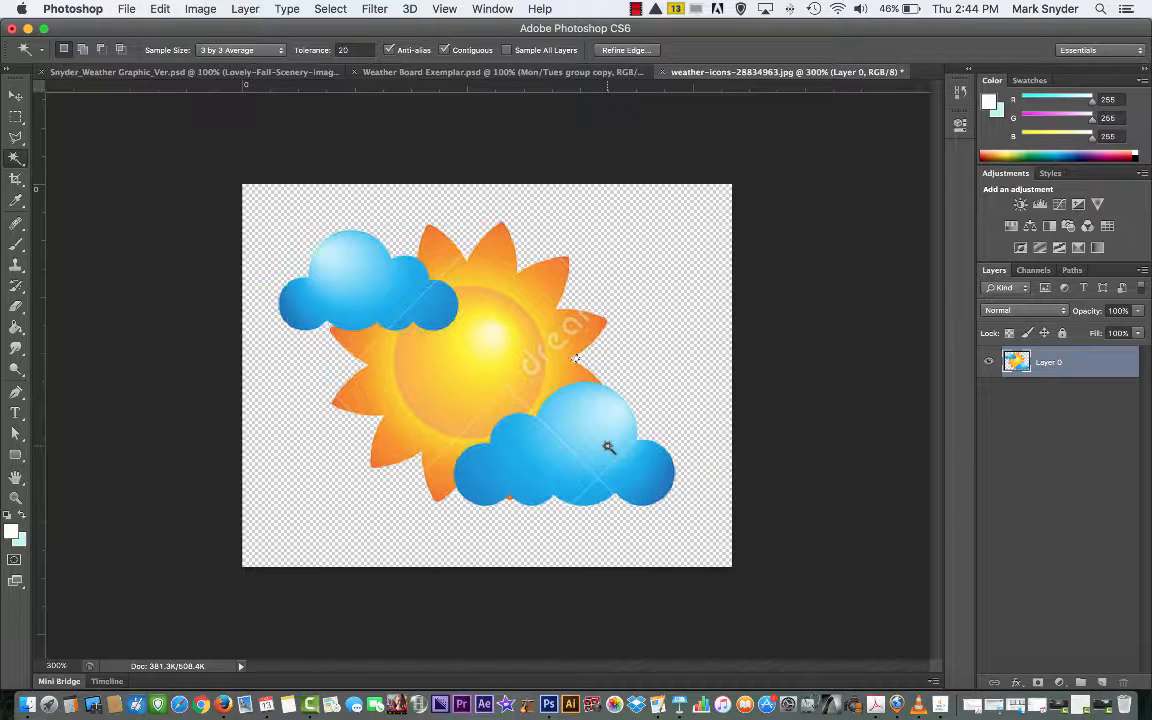
key("v")
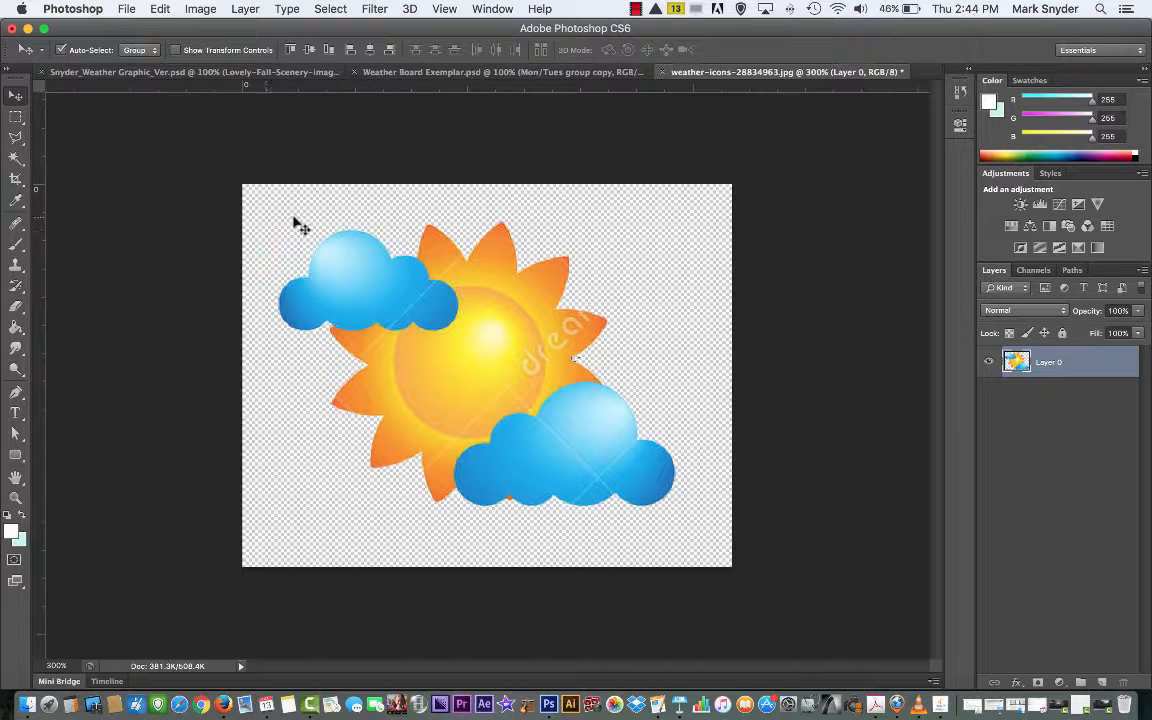
left_click_drag(512, 370, 510, 75)
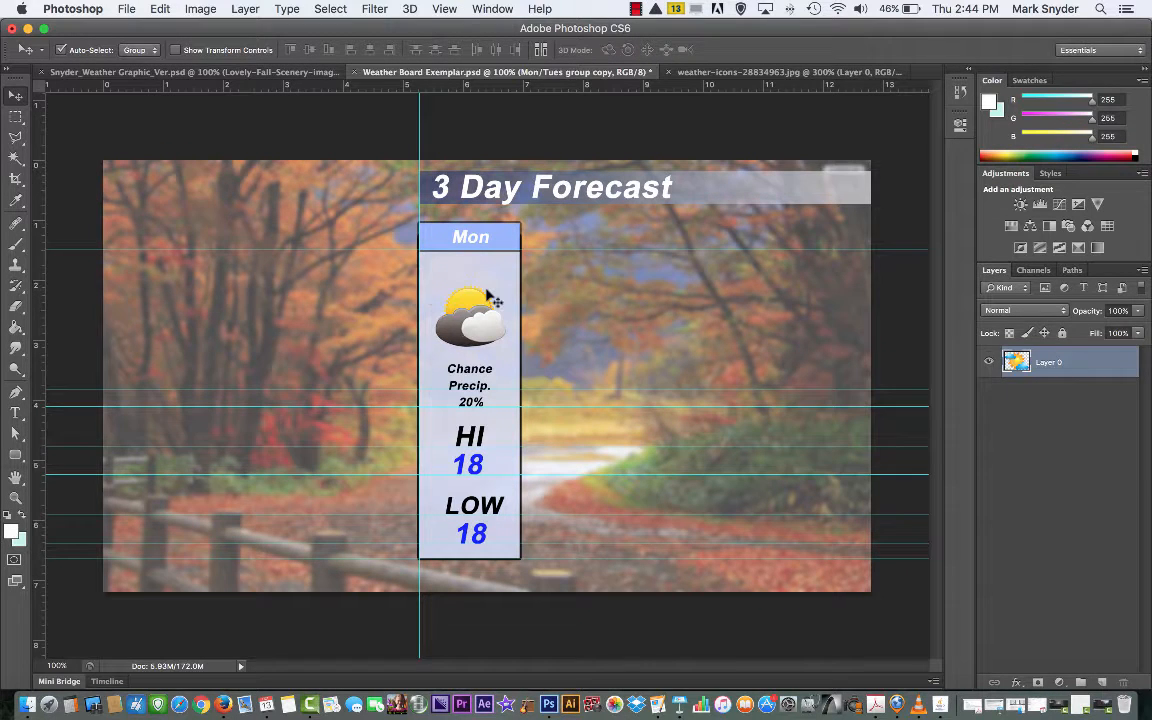
left_click_drag(492, 300, 492, 300)
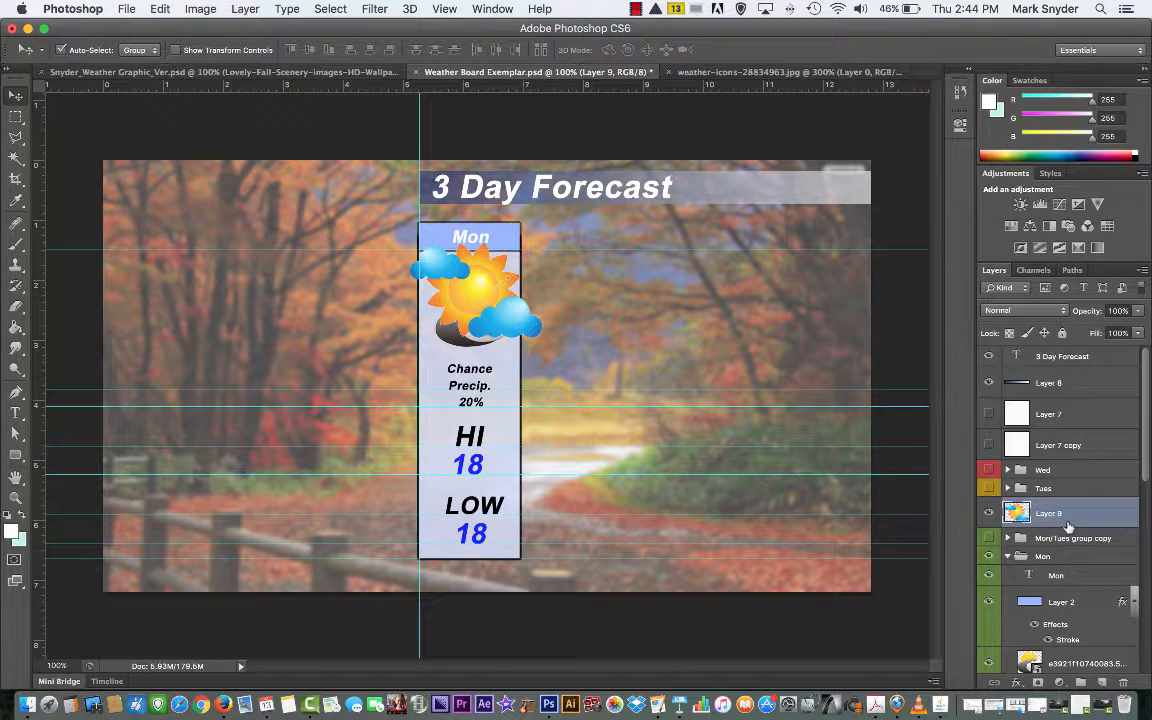
Move the new icon aside from the Mon column and hide the old grey-cloud icon layer in the Mon group.
left_click_drag(485, 296, 480, 310)
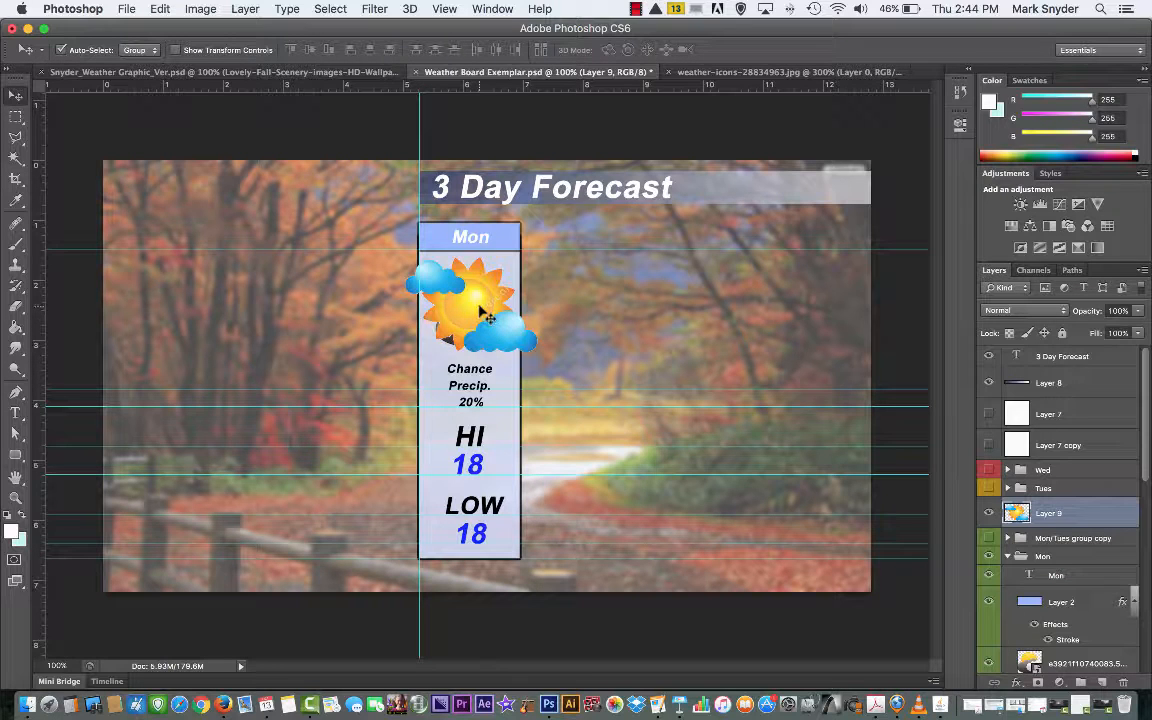
left_click_drag(483, 311, 583, 321)
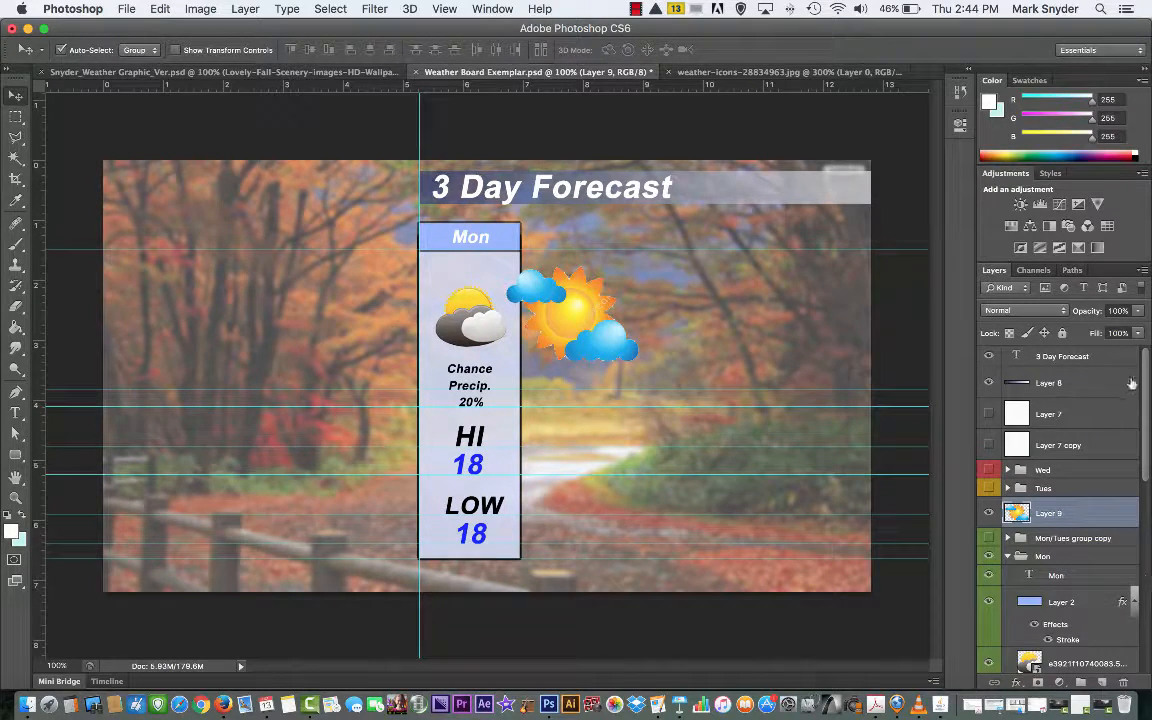
scroll(1148, 397, "down", 3)
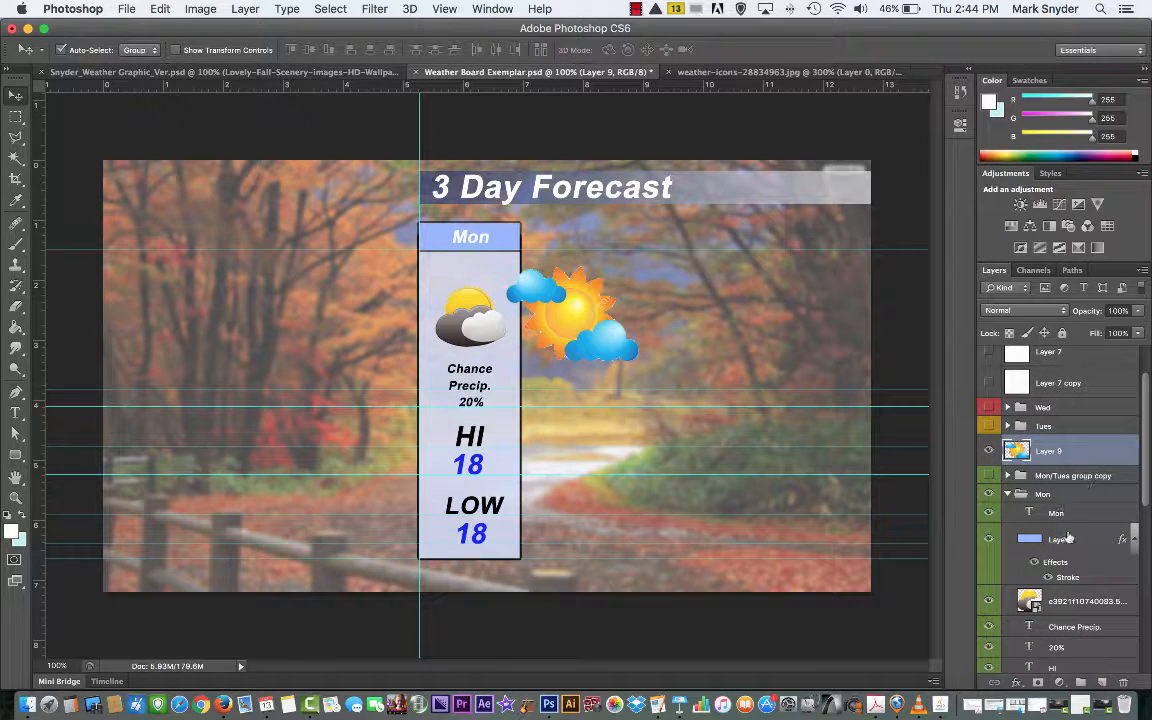
left_click(1014, 601)
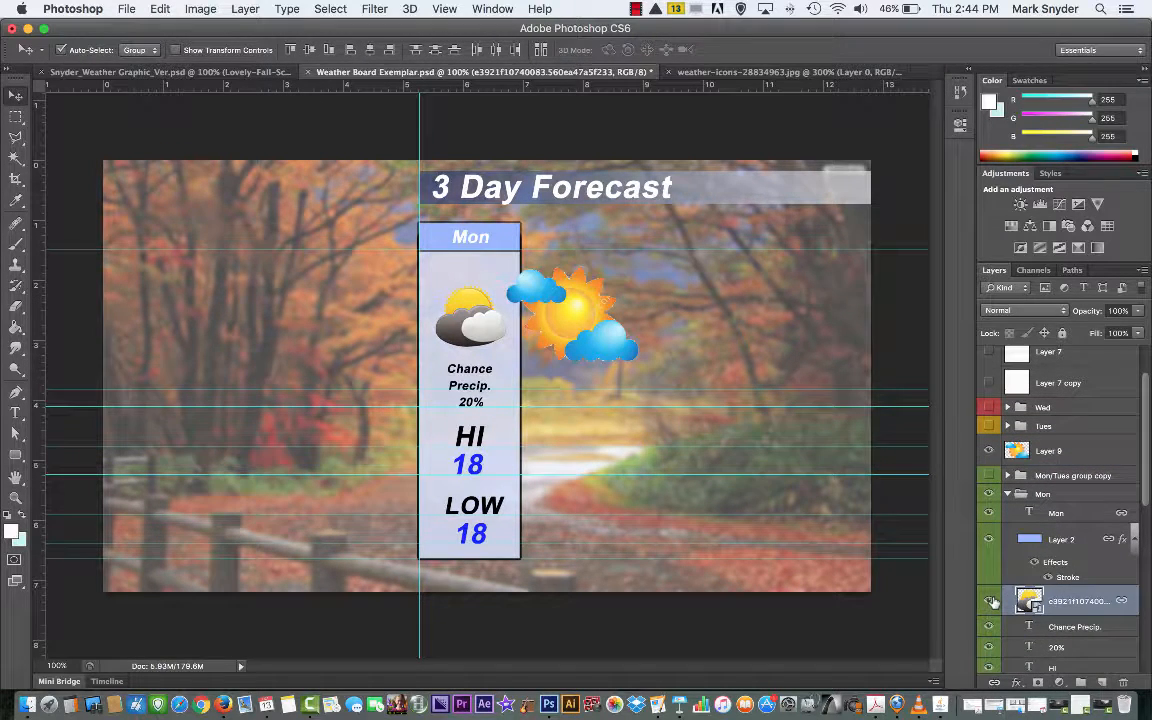
left_click(991, 601)
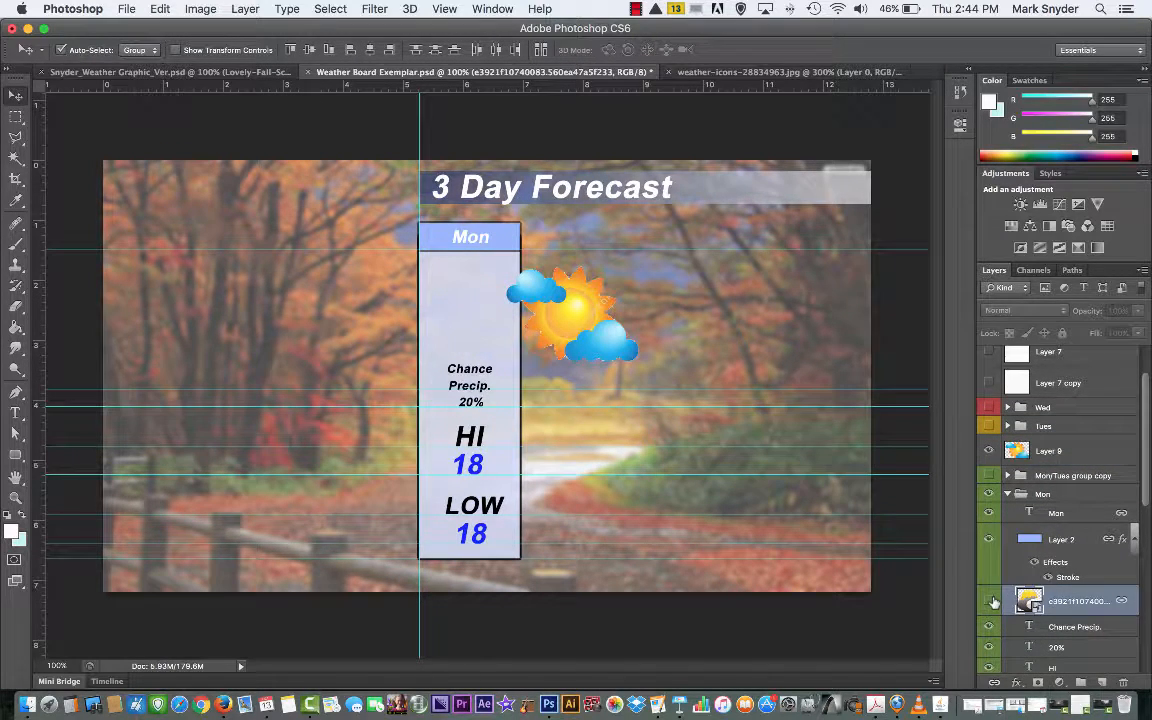
Move the sun-and-clouds icon back into the Mon column, scale it to about 57%, and center it above the Chance Precip. text.
left_click(577, 330)
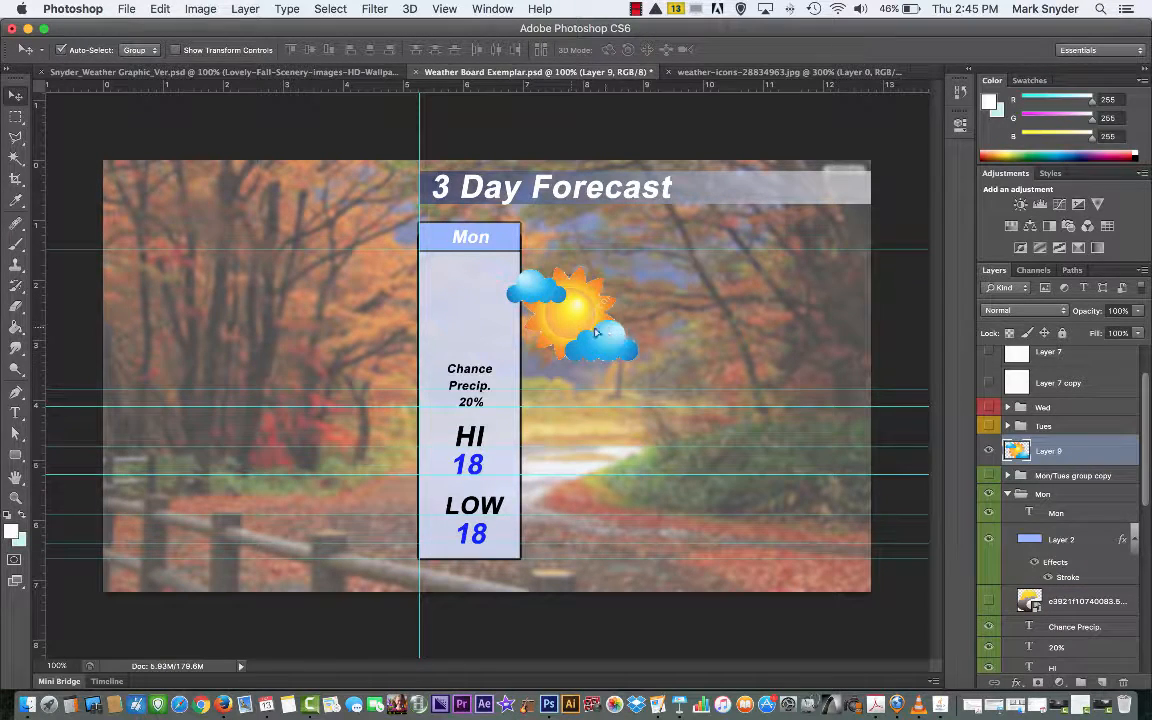
left_click_drag(595, 333, 500, 320)
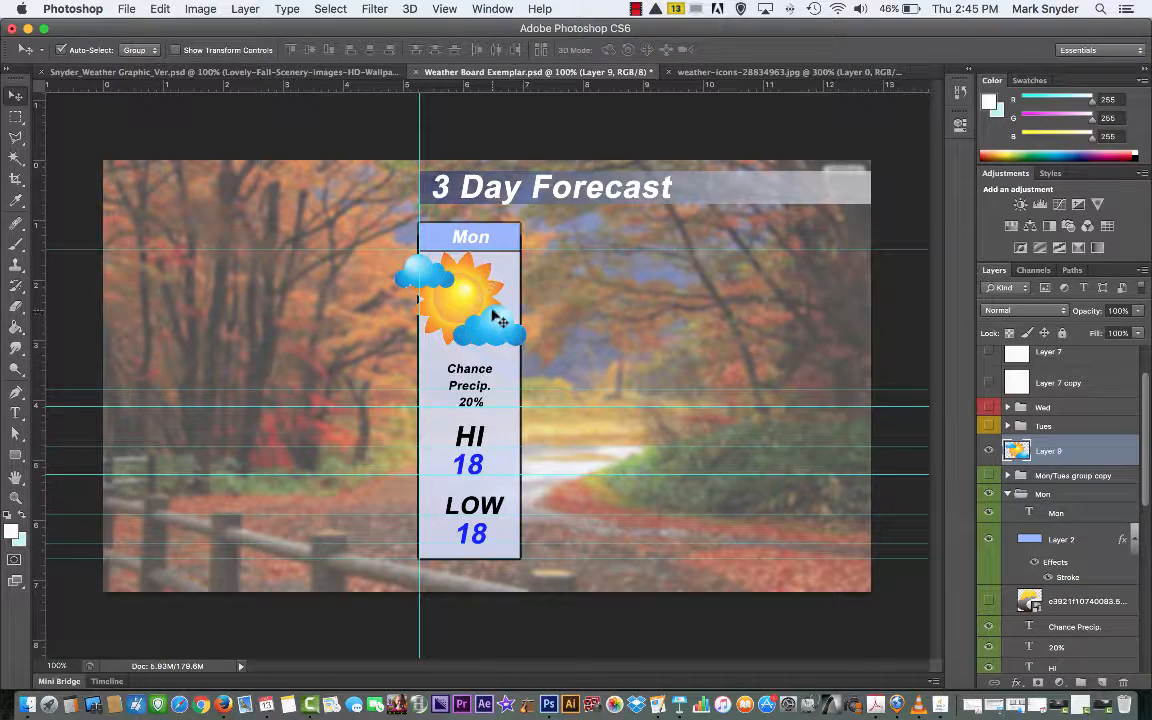
key("super+t")
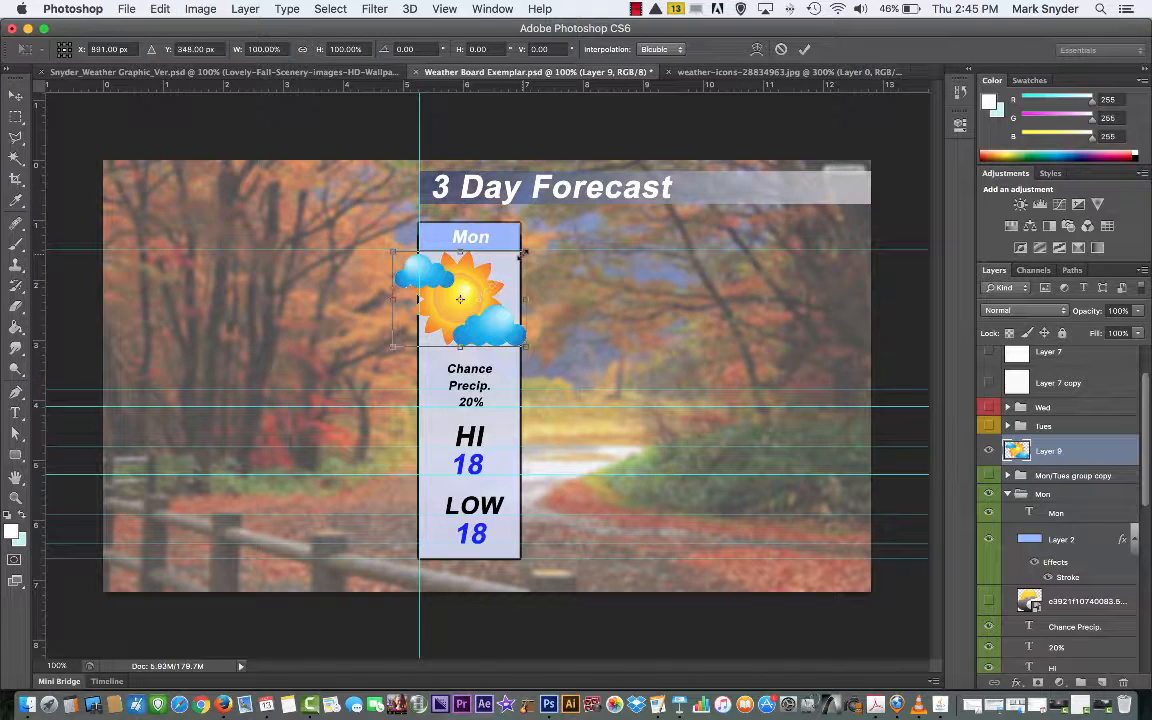
left_click_drag(516, 256, 491, 308)
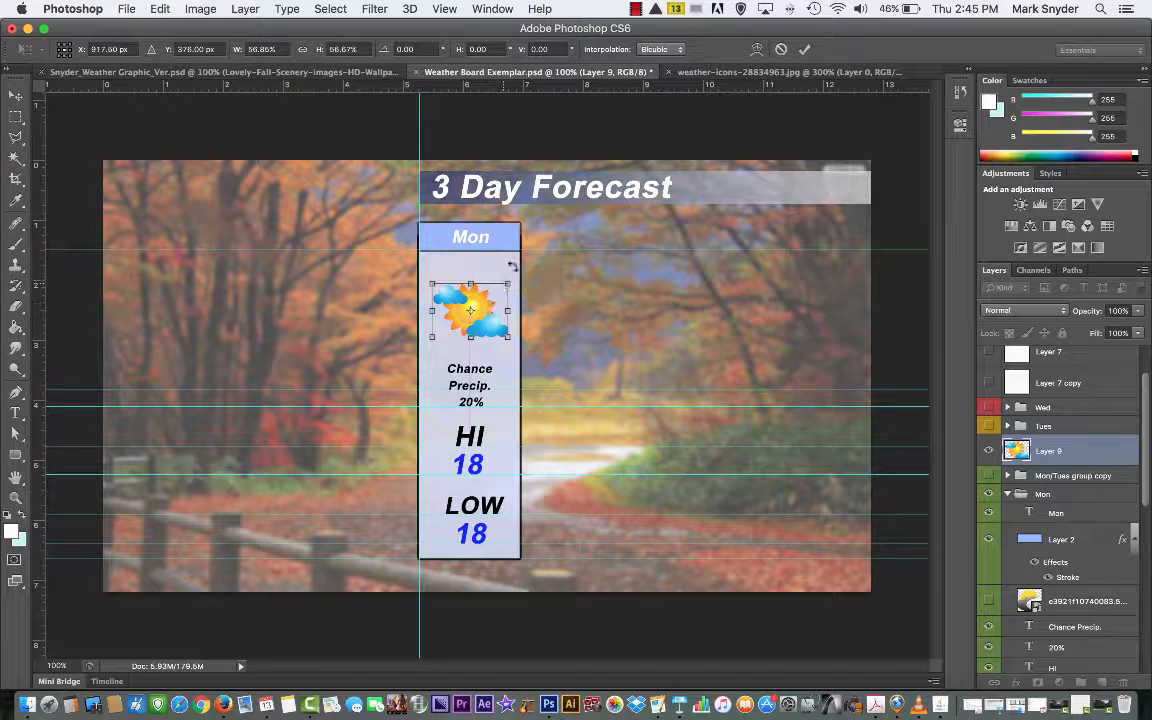
left_click(805, 49)
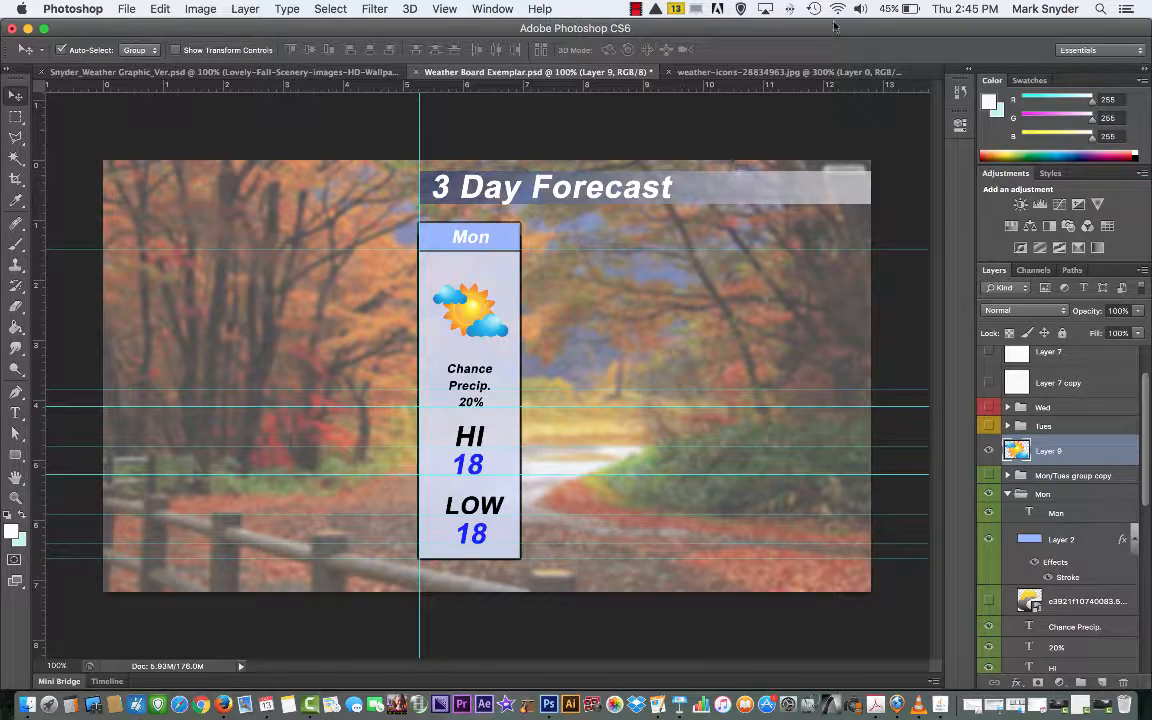
key("ctrl+Tab")
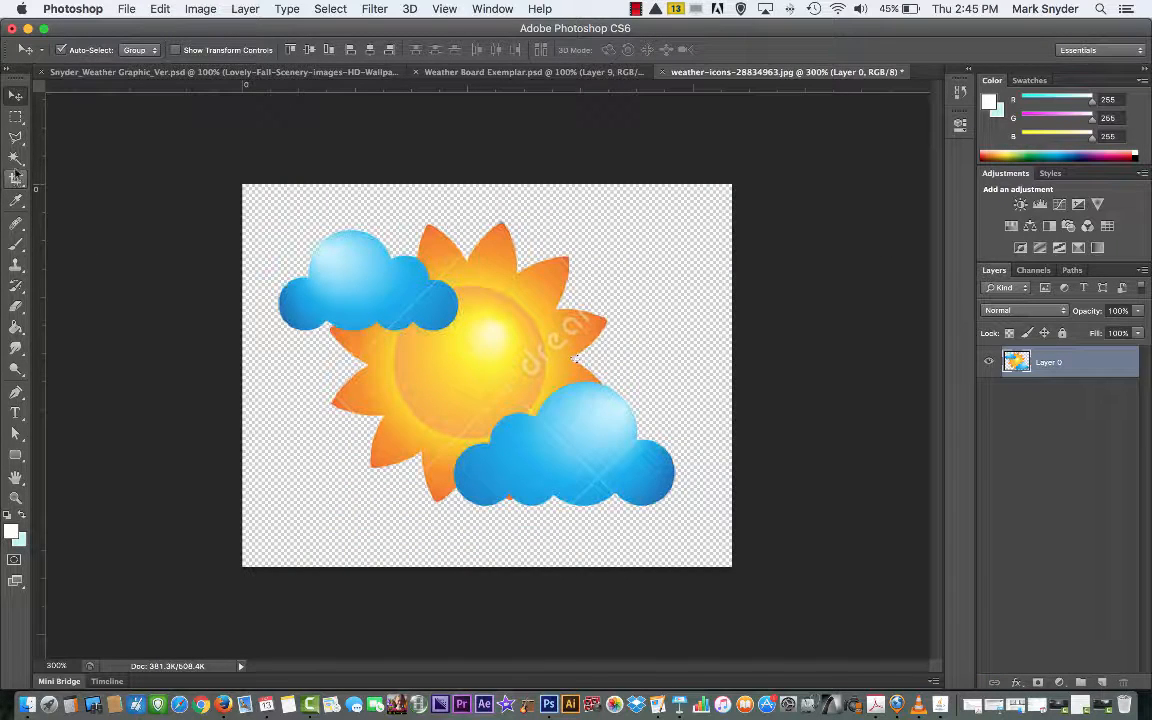
left_click(510, 74)
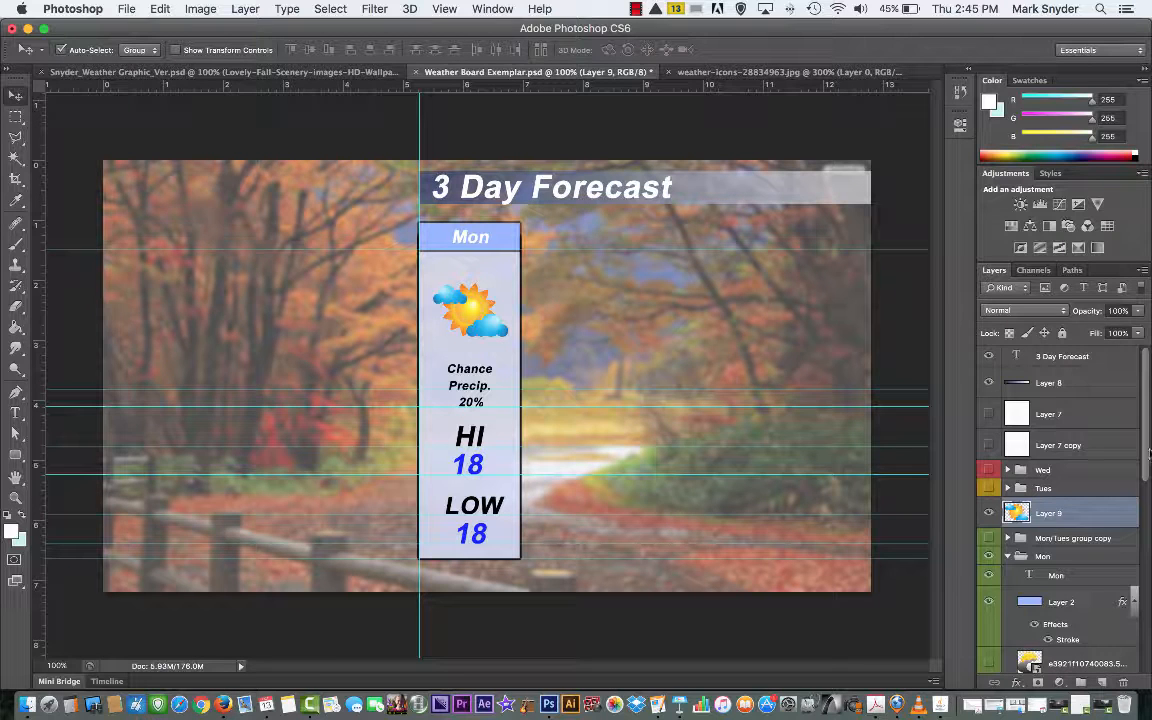
scroll(1148, 460, "down", 2)
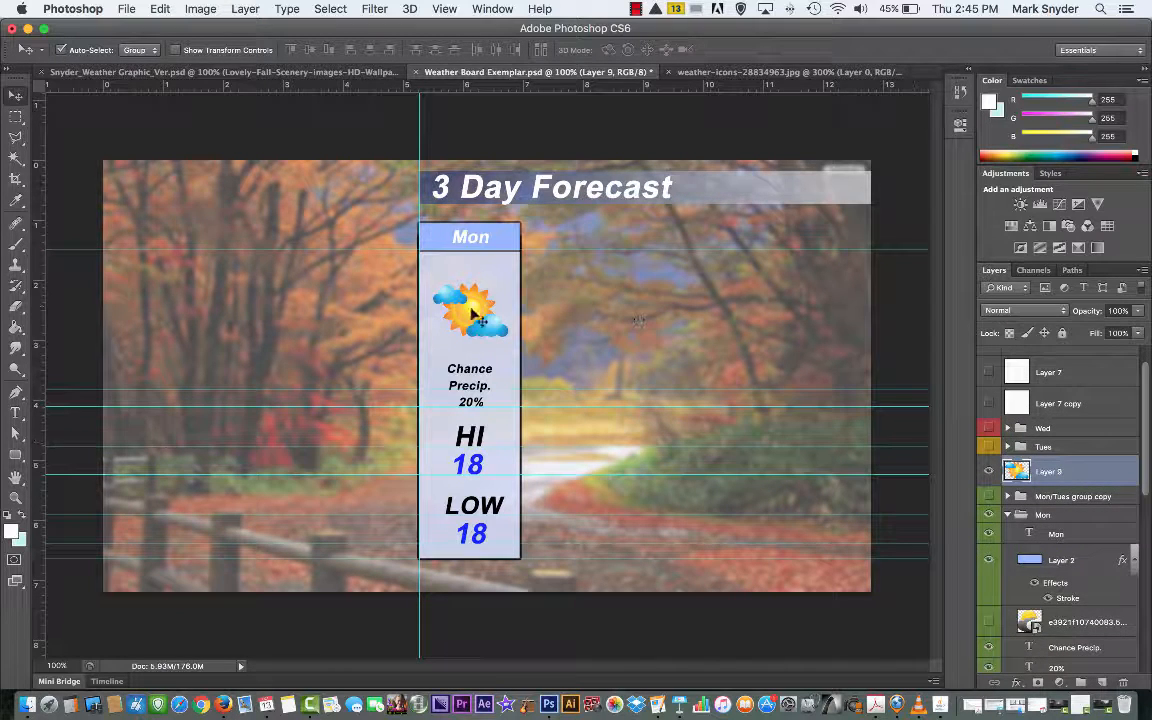